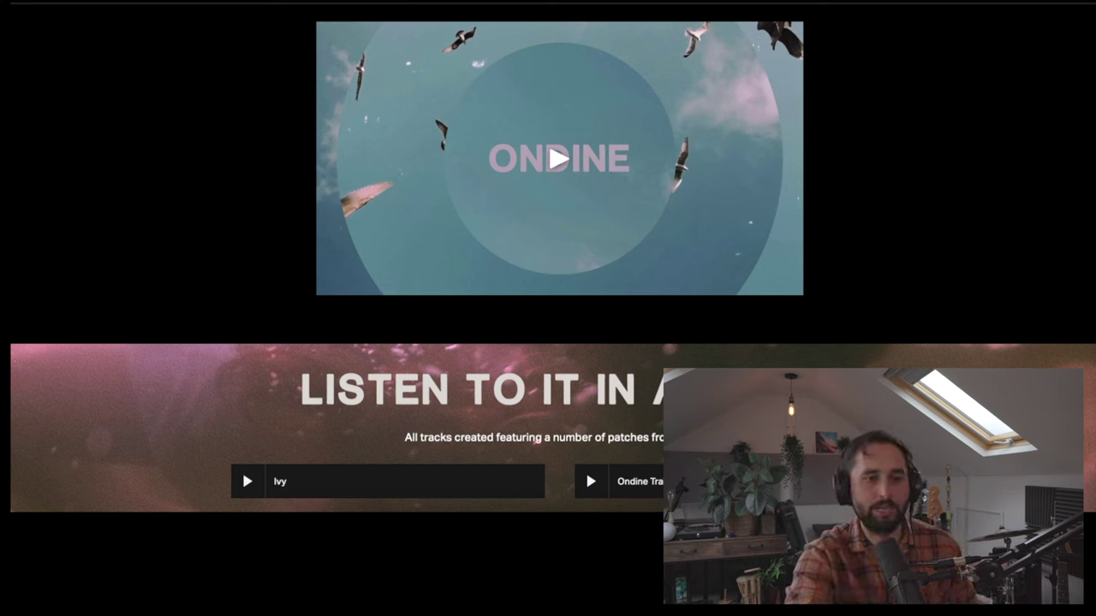
# Step: Scroll down the Ondine page past its demo track list and feature section
pyautogui.scroll(-5, 915, 266)
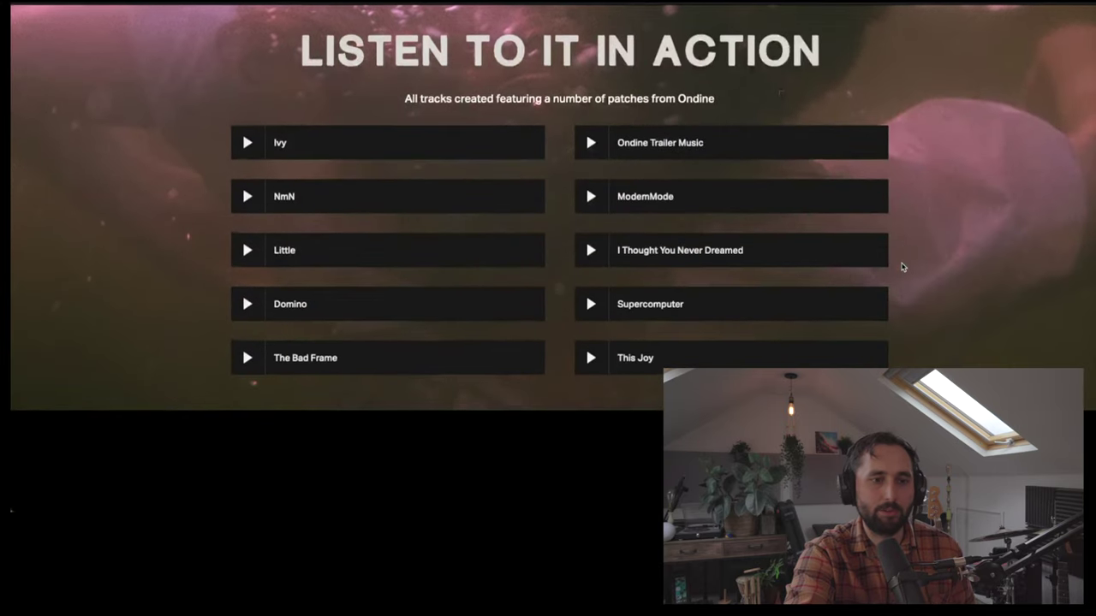
pyautogui.scroll(-4, 901, 268)
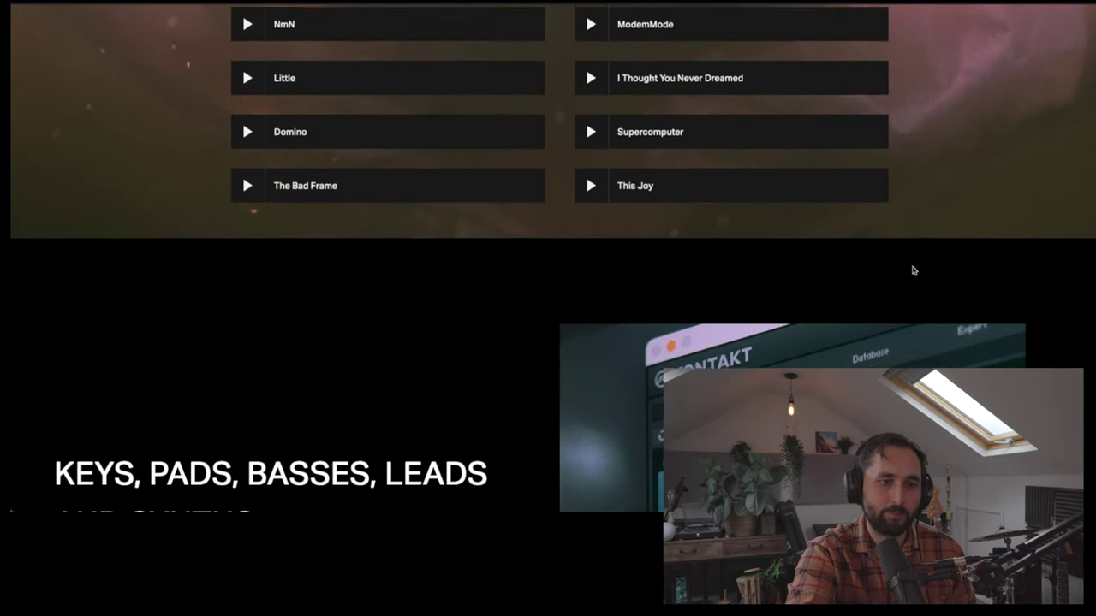
pyautogui.scroll(-4, 914, 270)
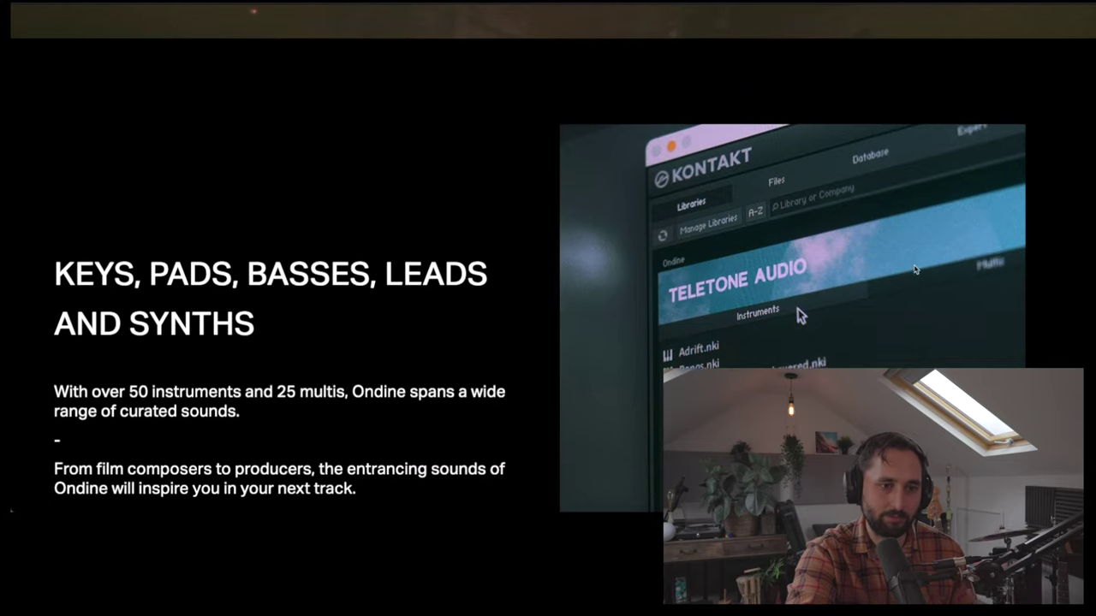
pyautogui.scroll(-12, 915, 269)
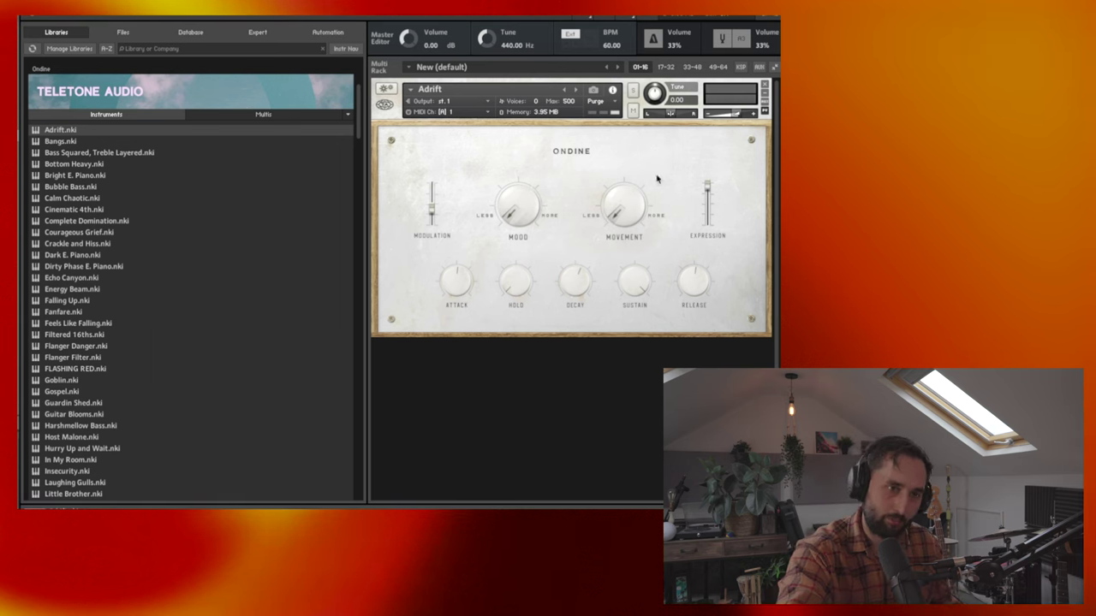
# Step: Set Adrift's Movement knob to about 12 o'clock and Mood to about 3 o'clock
pyautogui.moveTo(615, 212); pyautogui.dragTo(633, 131)
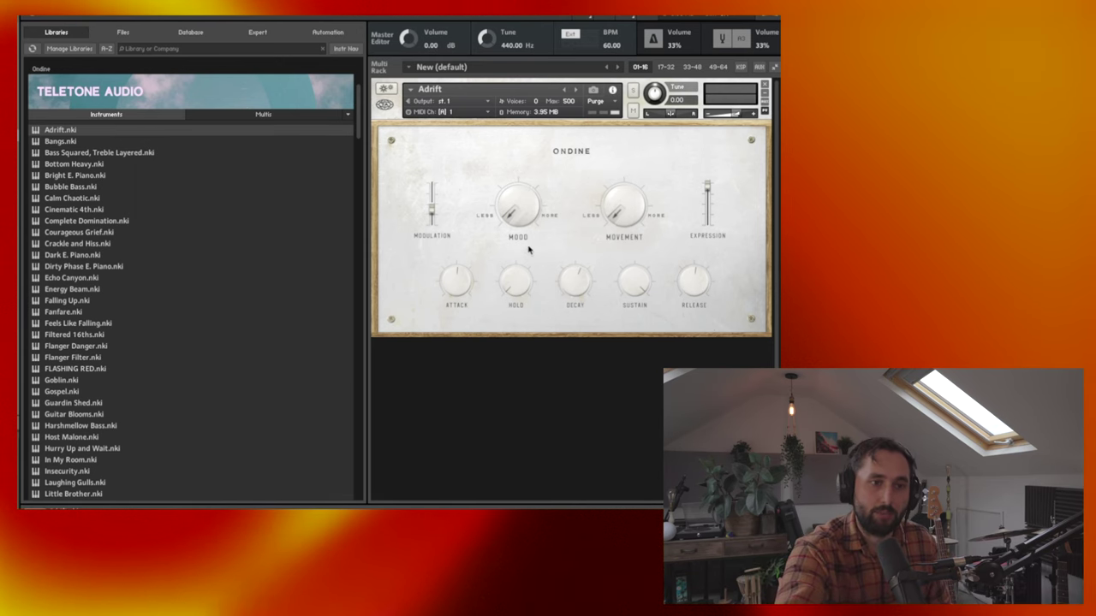
pyautogui.moveTo(516, 211); pyautogui.dragTo(516, 190)
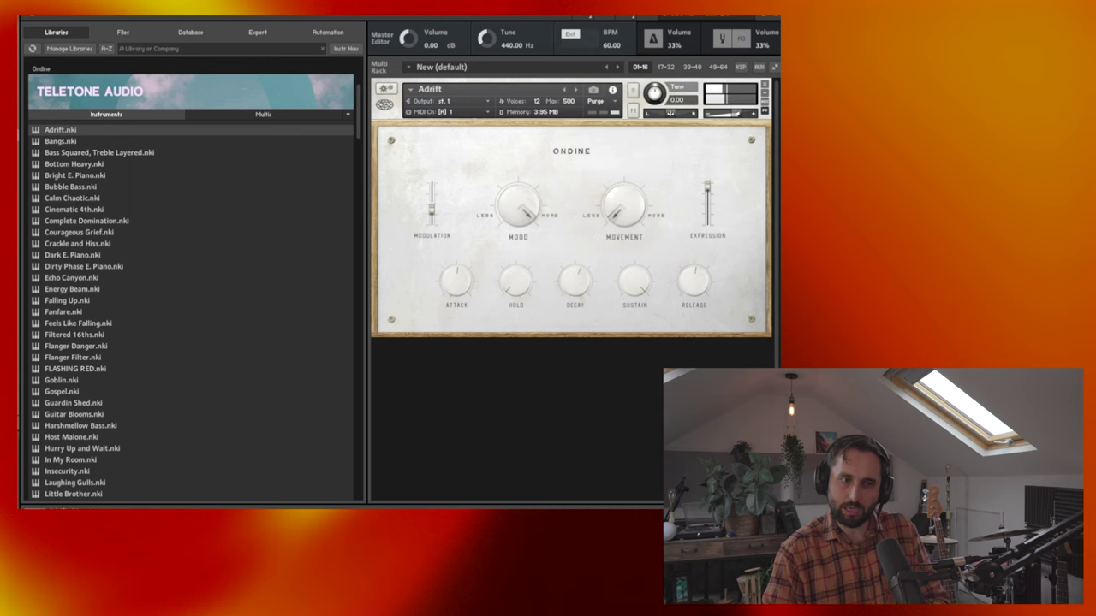
pyautogui.moveTo(518, 206); pyautogui.dragTo(511, 263)
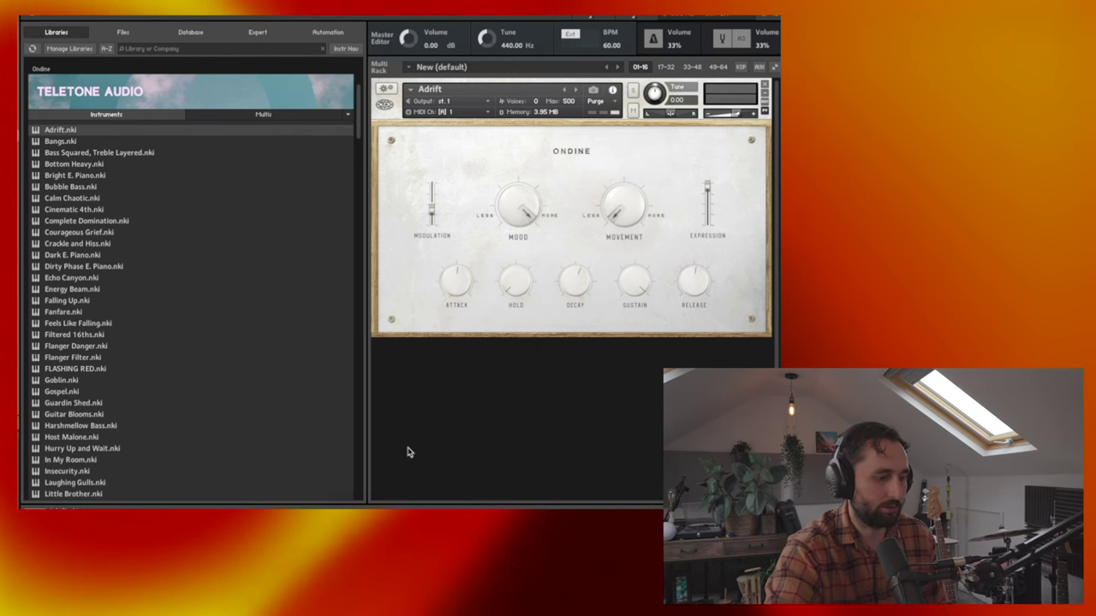
# Step: Load Host Malone.nki in place of Adrift, then adjust its Mood, Movement and Modulation
pyautogui.scroll(-4, 99, 291)
pyautogui.doubleClick(69, 283)
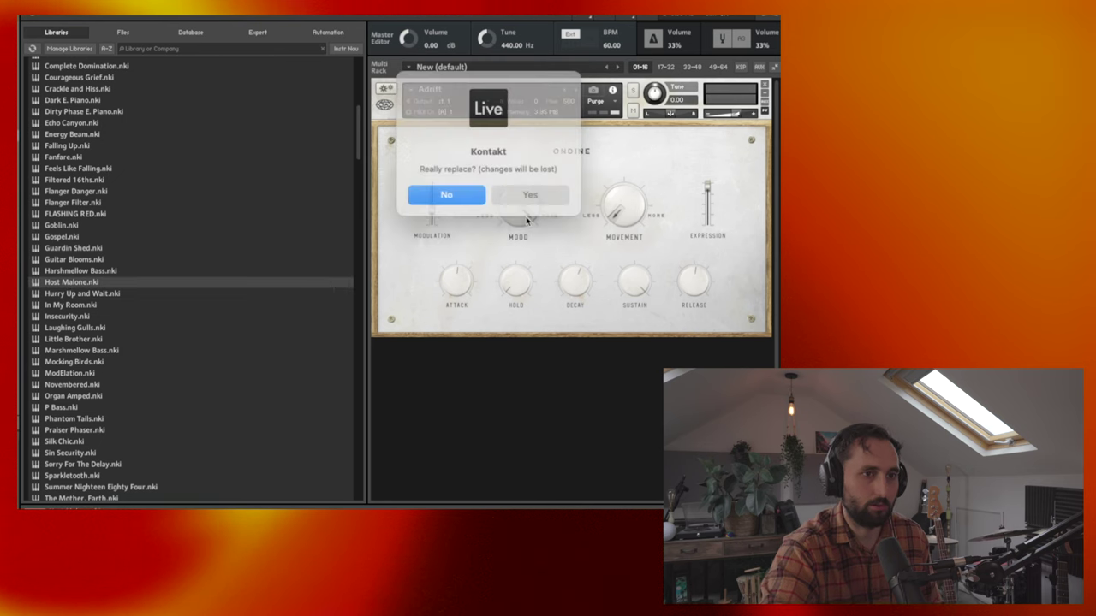
pyautogui.click(530, 192)
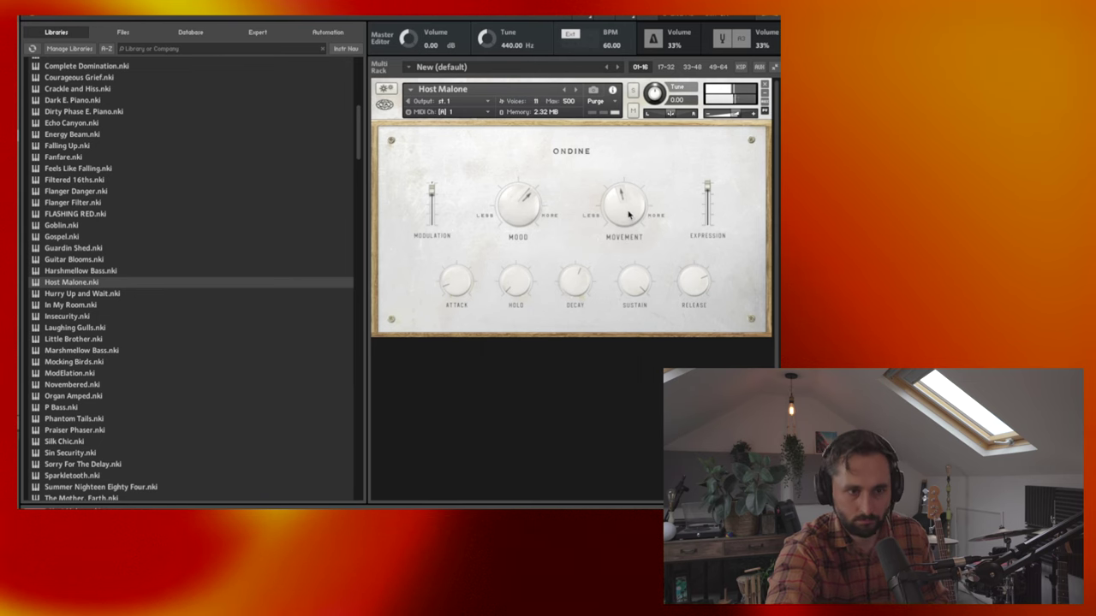
pyautogui.moveTo(638, 224); pyautogui.dragTo(641, 158)
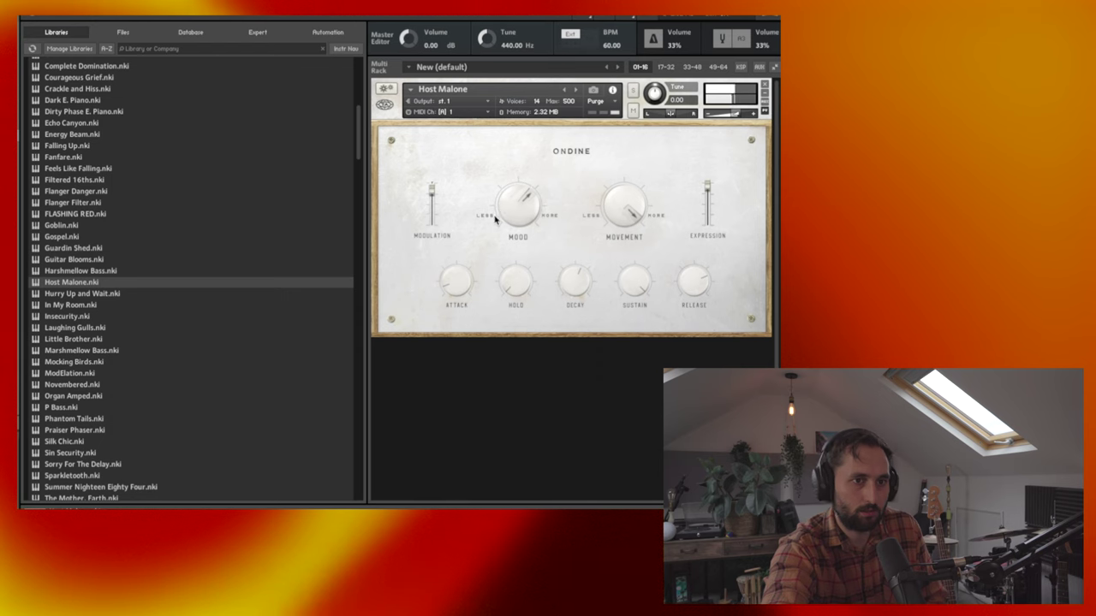
pyautogui.moveTo(537, 175); pyautogui.dragTo(536, 146)
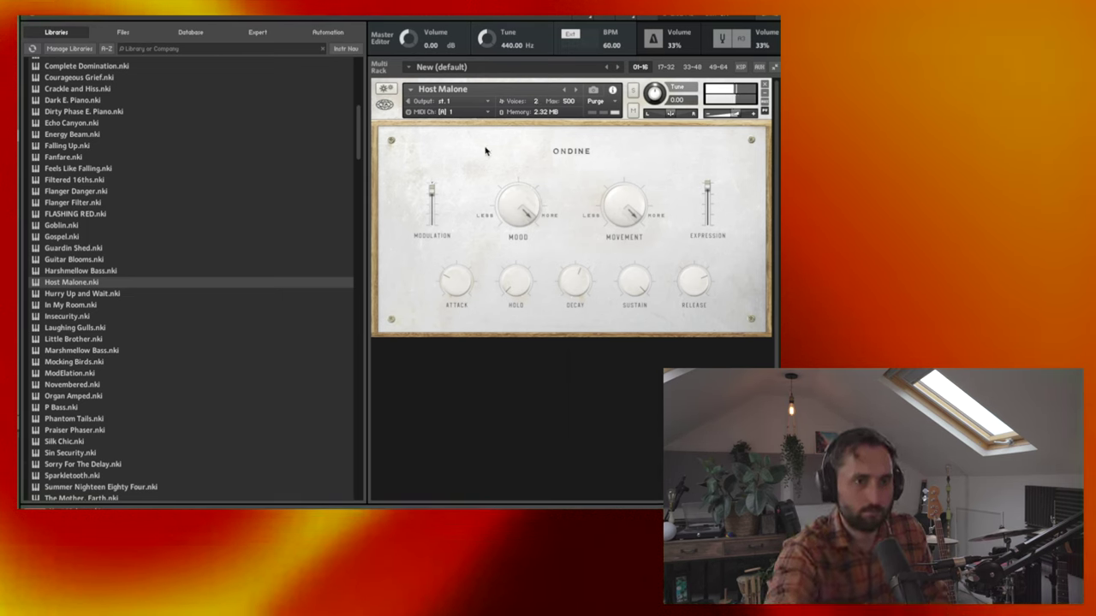
pyautogui.moveTo(430, 175); pyautogui.dragTo(434, 205)
pyautogui.moveTo(624, 210); pyautogui.dragTo(620, 244)
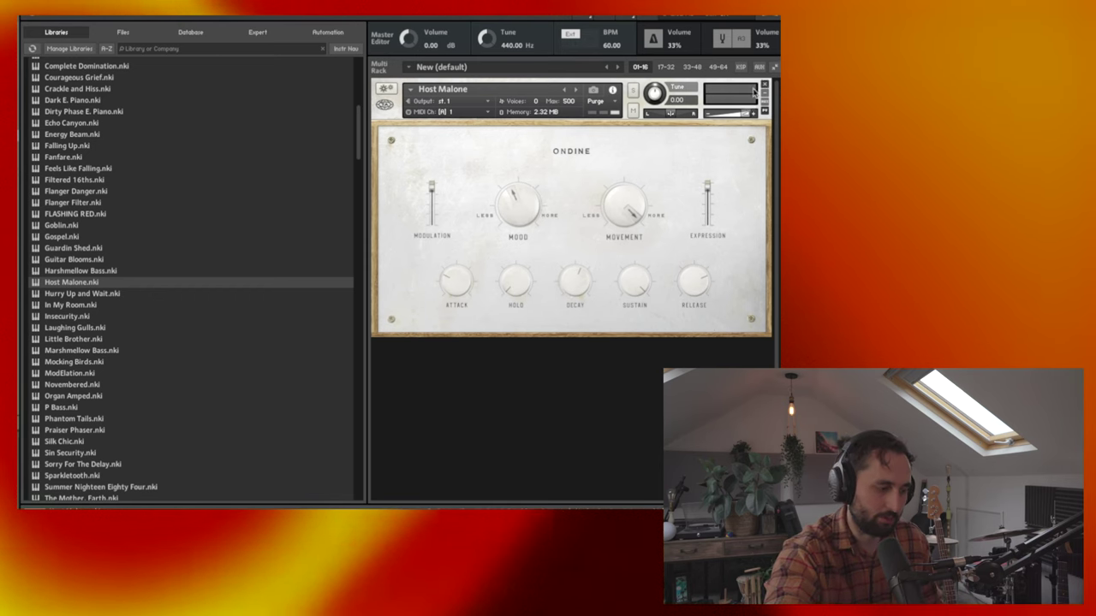
# Step: Replace Host Malone with Courageous Grief.nki in the Kontakt rack
pyautogui.scroll(2, 251, 179)
pyautogui.moveTo(78, 143); pyautogui.dragTo(533, 204)
pyautogui.click(526, 189)
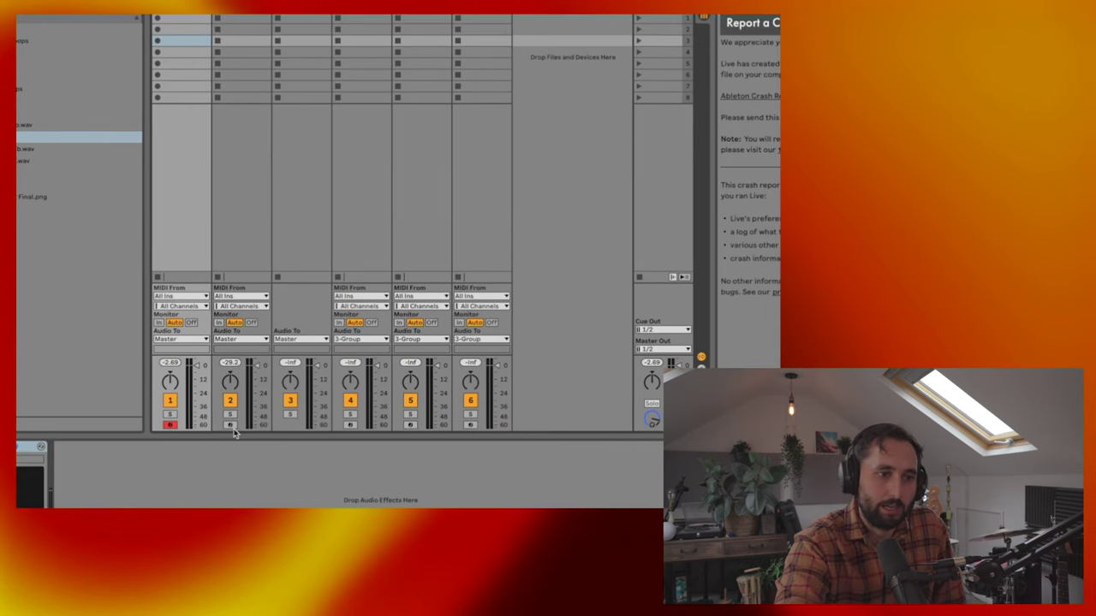
# Step: Arm track 2 and bring up the EFX Fragments window on the Lush Planet preset
pyautogui.click(230, 425)
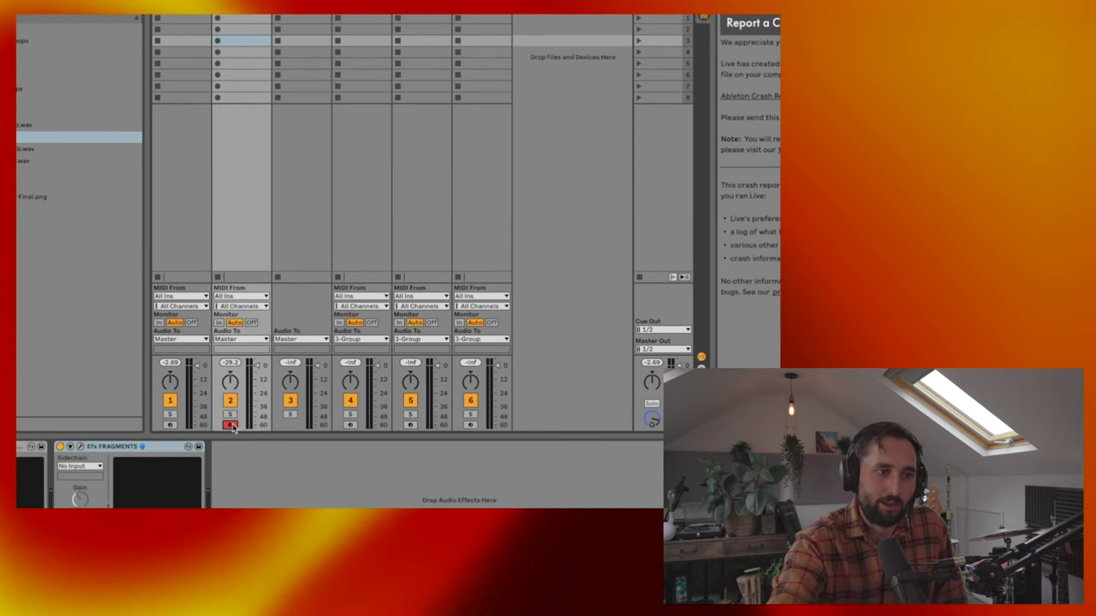
pyautogui.click(79, 446)
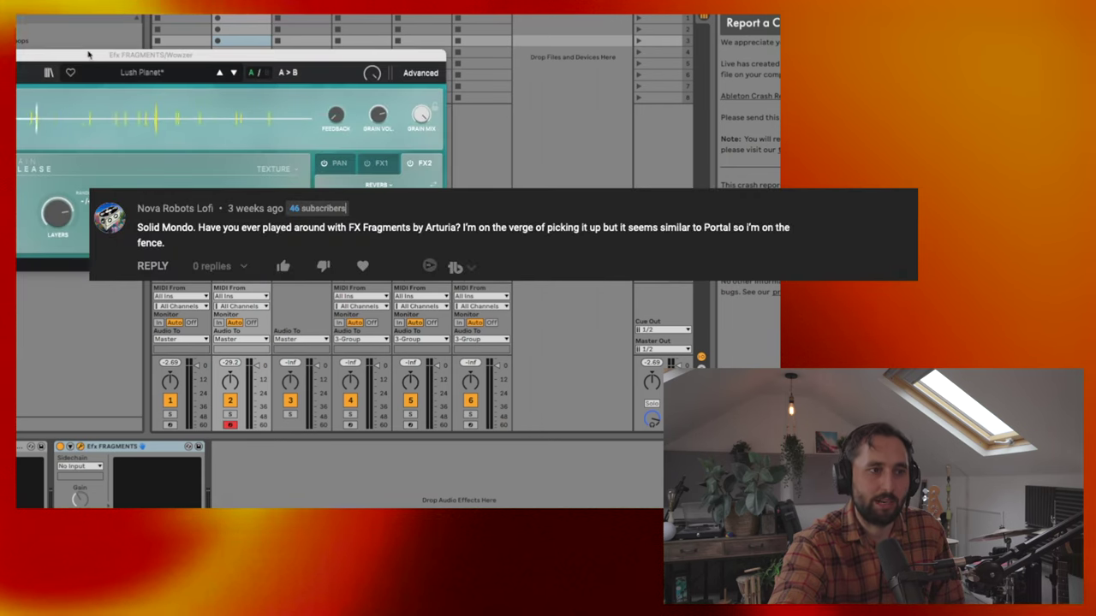
pyautogui.moveTo(88, 55); pyautogui.dragTo(256, 76)
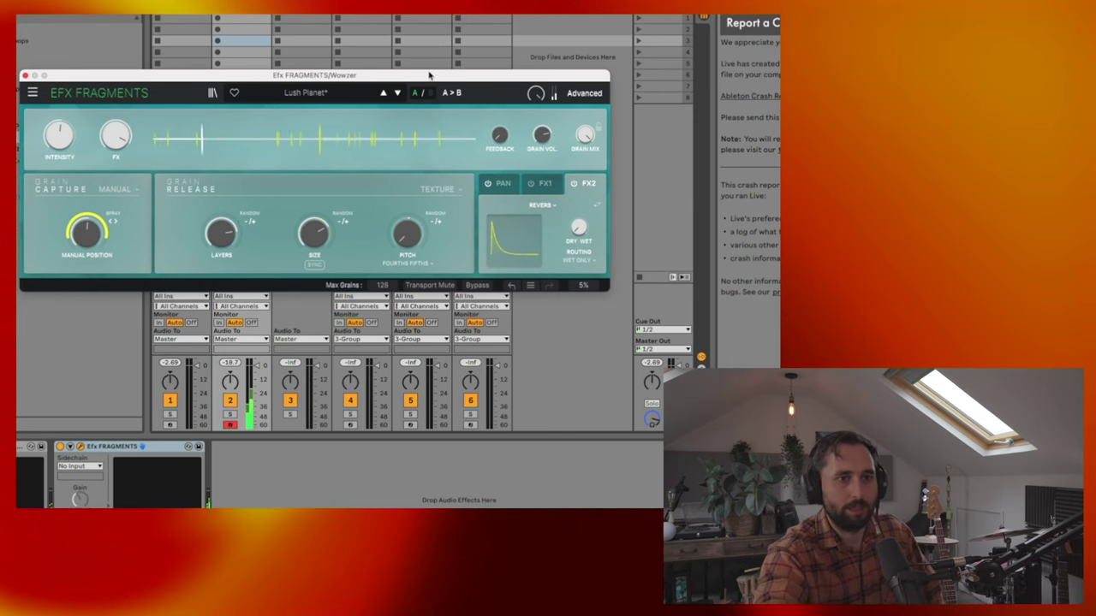
# Step: Move the pan position toward the pad centre and keep Multi Filter as the FX1 effect
pyautogui.click(501, 184)
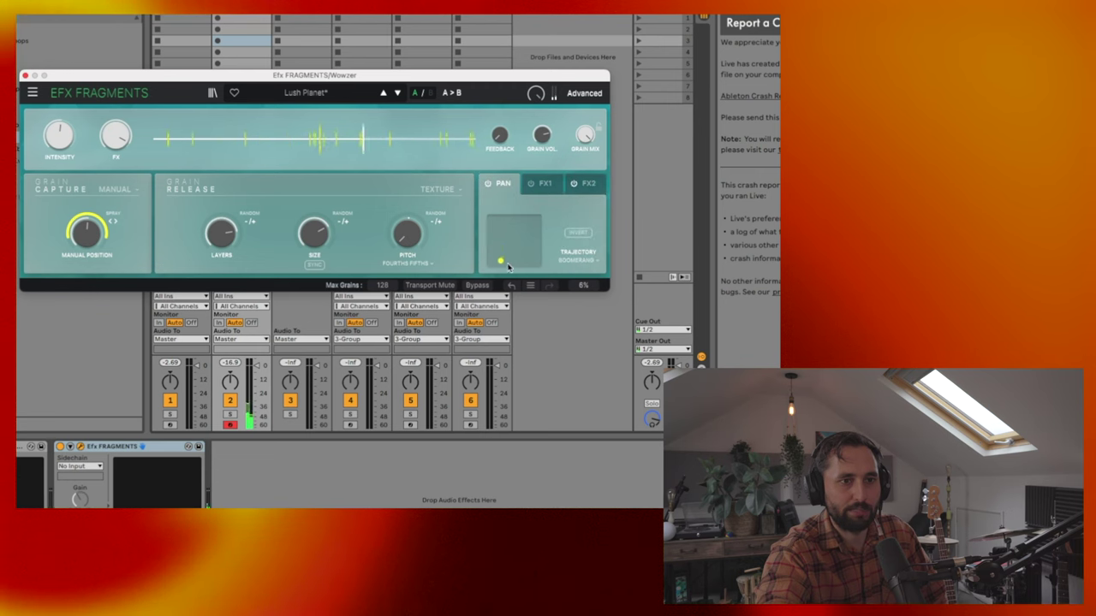
pyautogui.moveTo(508, 267); pyautogui.dragTo(512, 240)
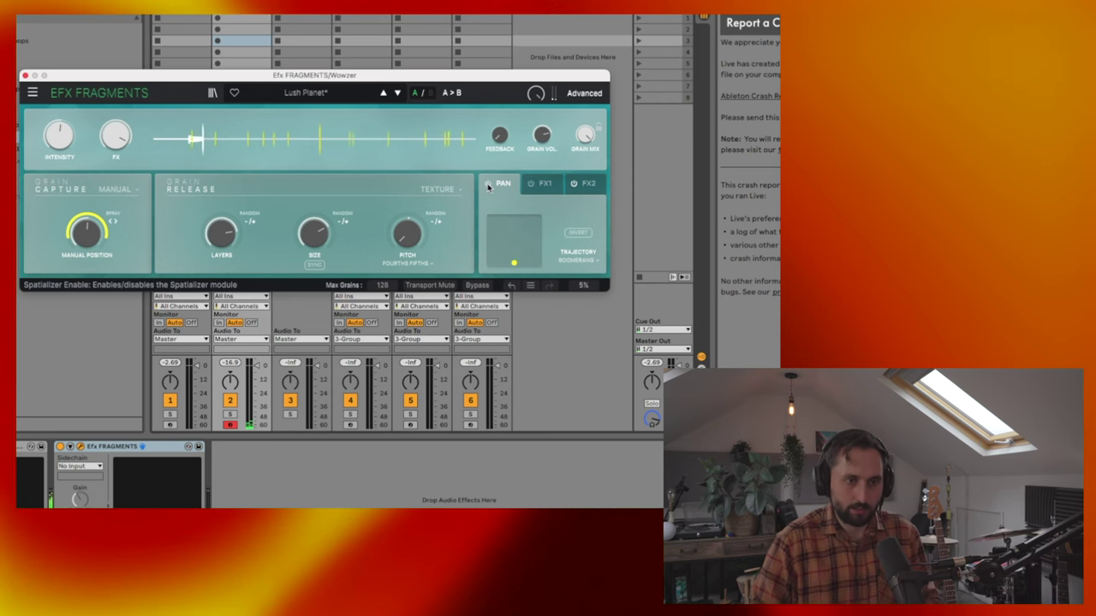
pyautogui.click(542, 184)
pyautogui.click(552, 206)
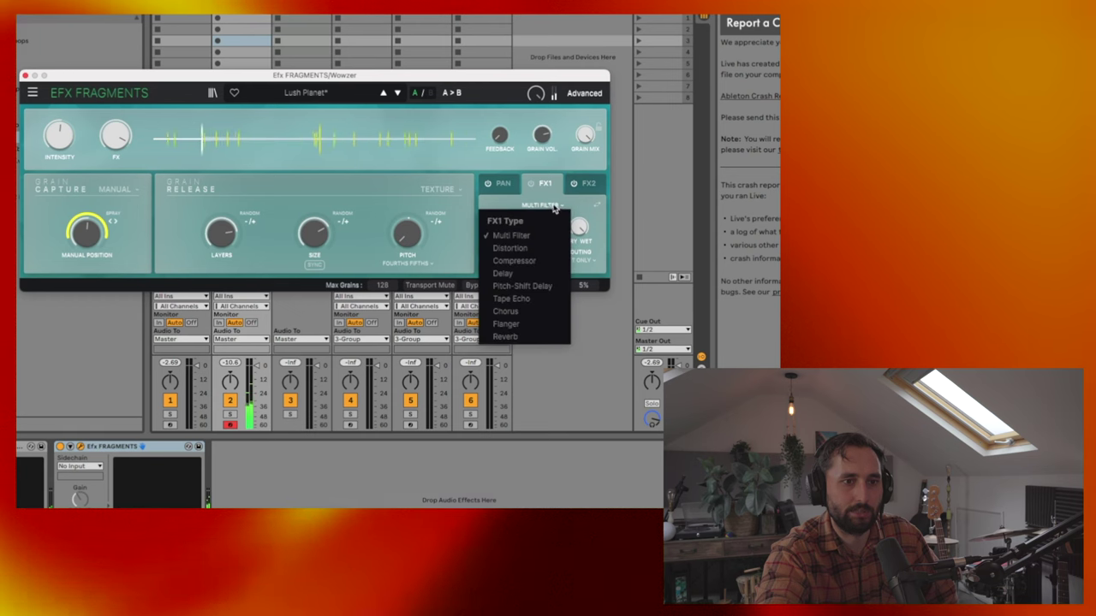
pyautogui.click(554, 207)
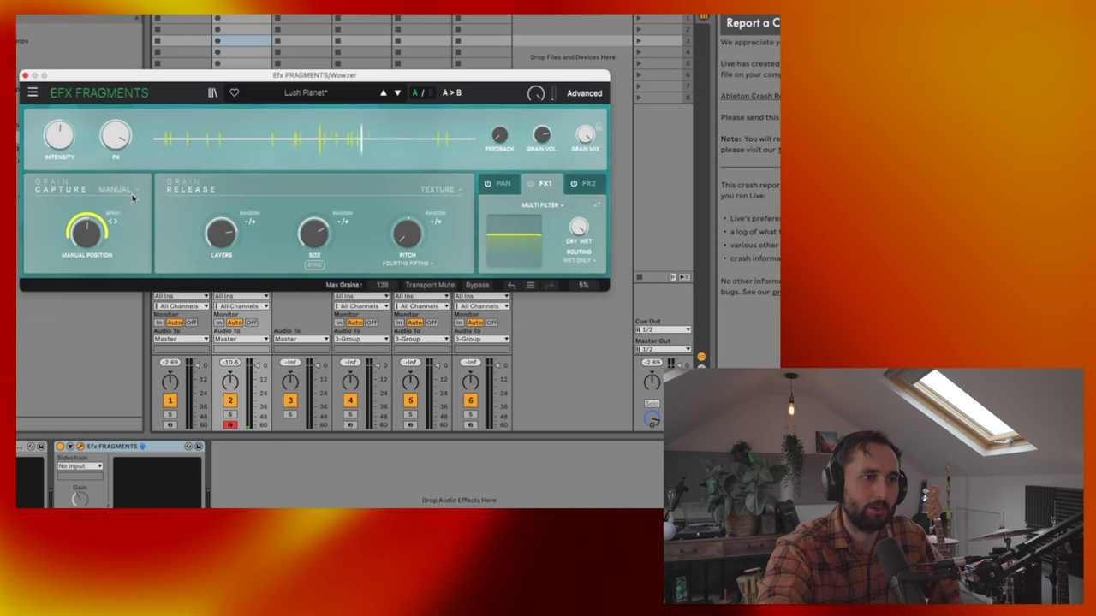
# Step: Raise grain feedback from -47 dB to 0 dB and set grain pitch to -36
pyautogui.moveTo(87, 230)
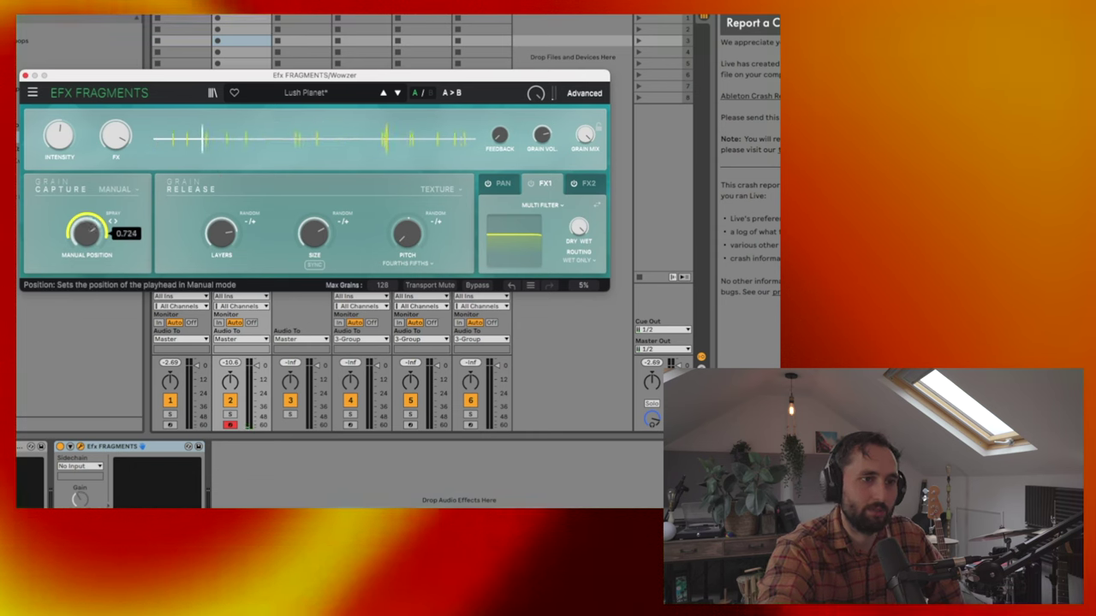
pyautogui.scroll(3, 93, 236)
pyautogui.scroll(5, 93, 237)
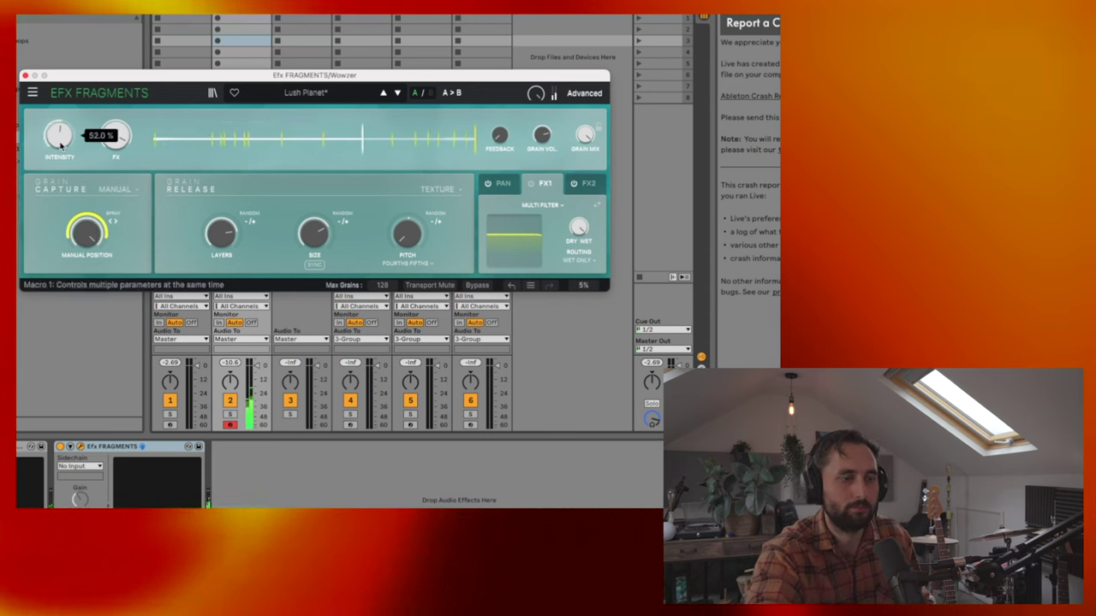
pyautogui.scroll(1, 60, 146)
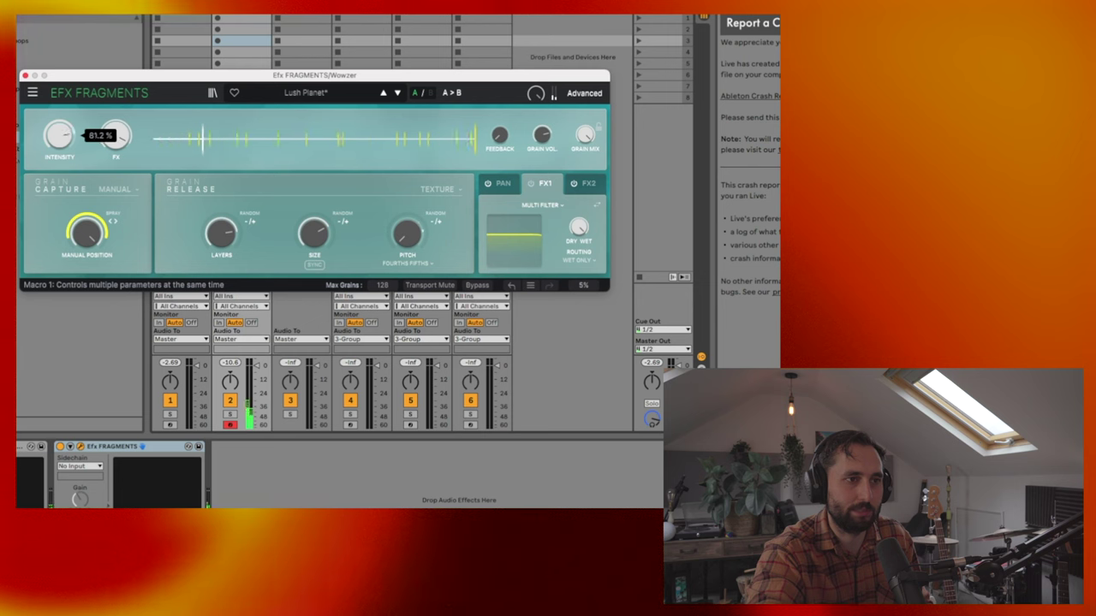
pyautogui.scroll(4, 116, 135)
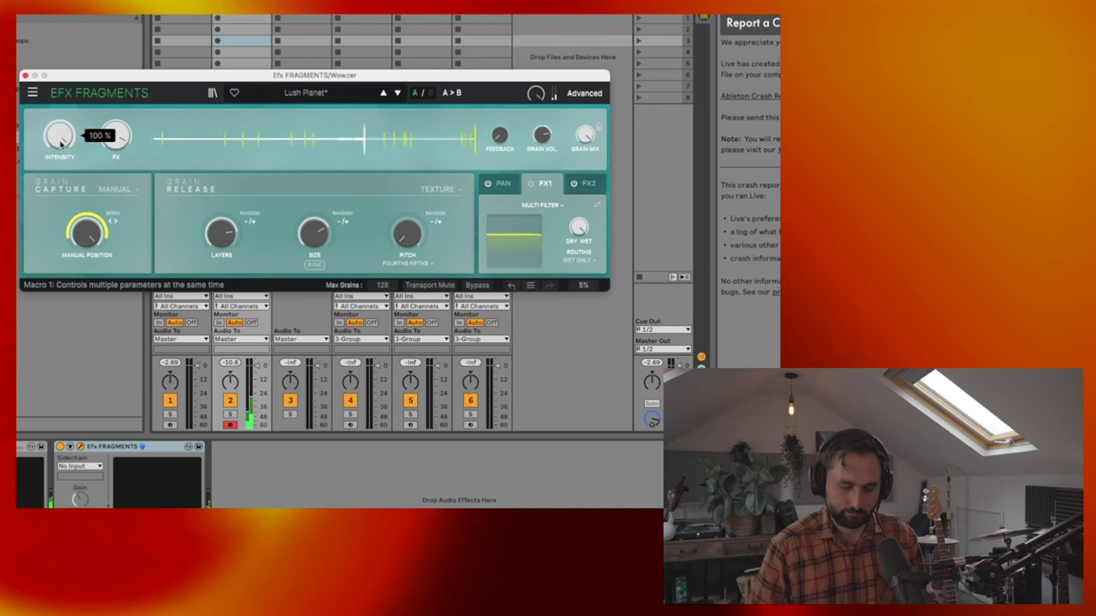
pyautogui.scroll(-10, 60, 145)
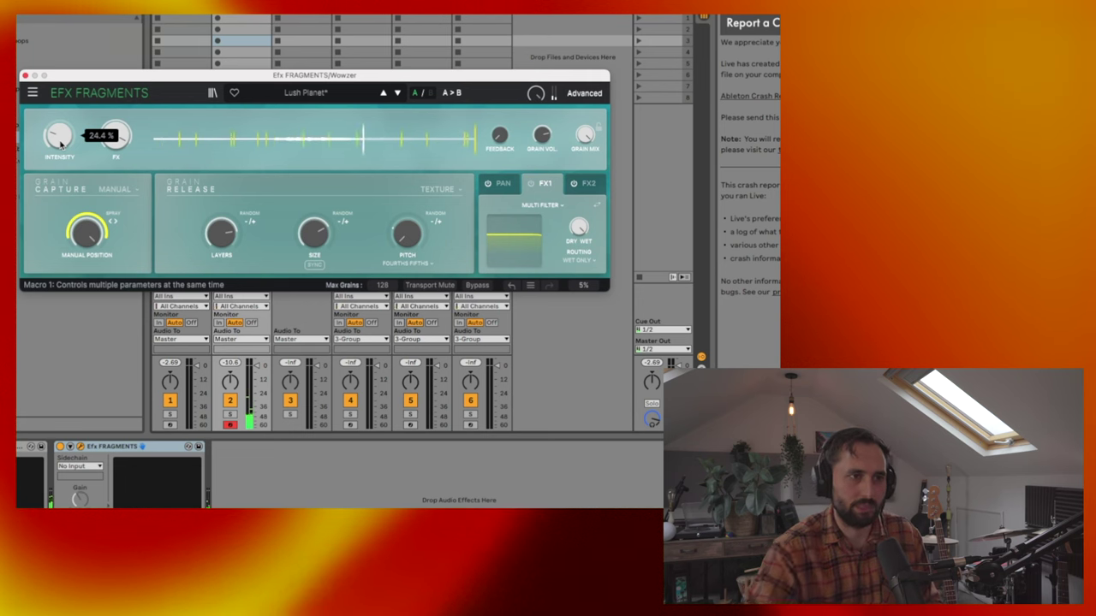
pyautogui.scroll(-2, 117, 137)
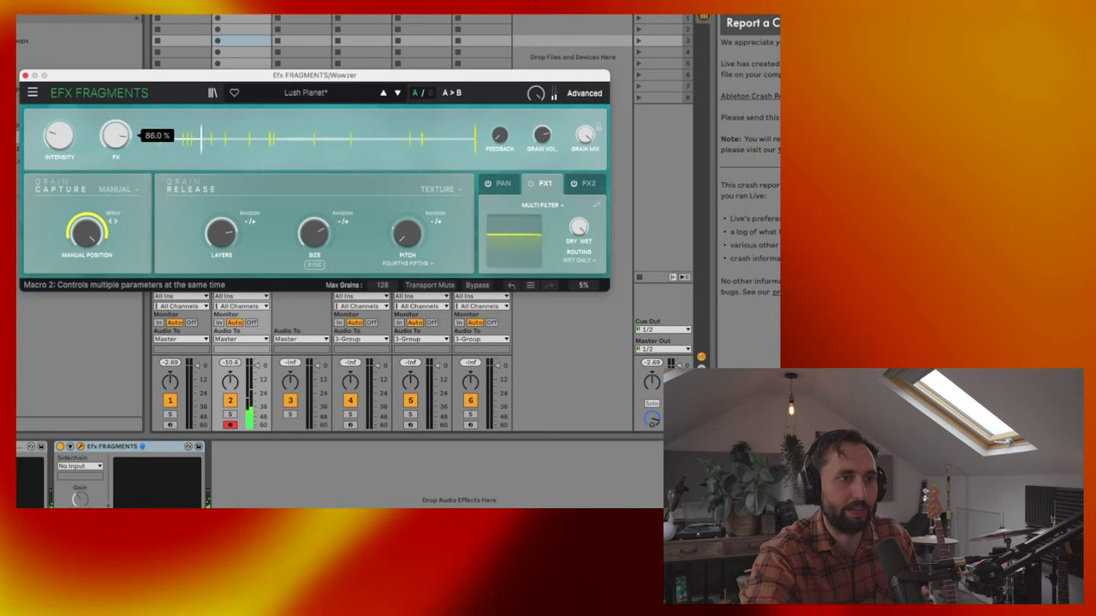
pyautogui.scroll(-15, 115, 137)
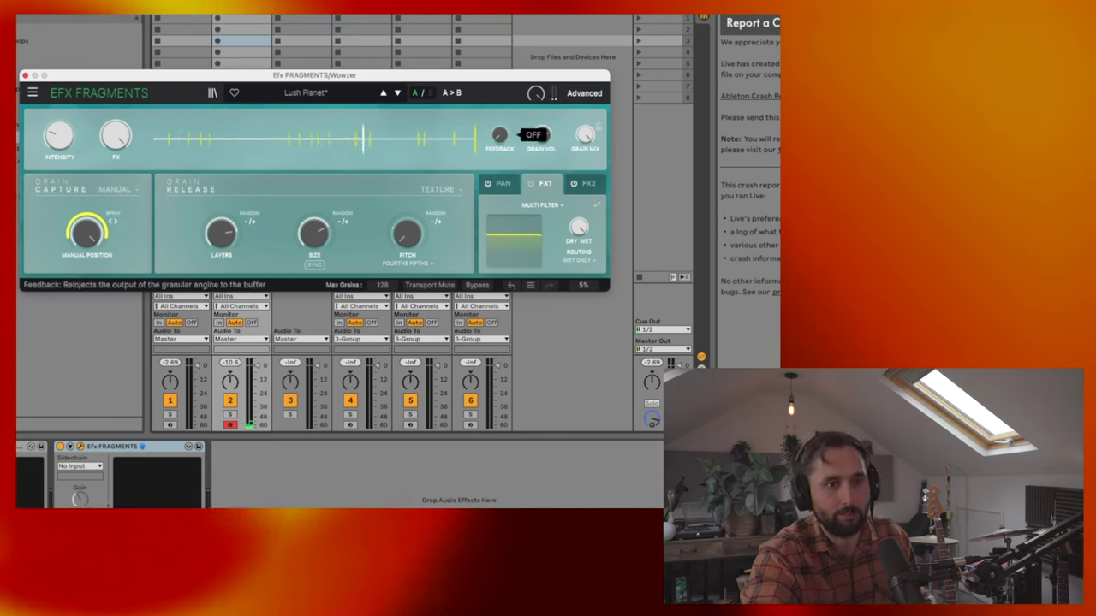
pyautogui.moveTo(499, 137); pyautogui.dragTo(499, 141)
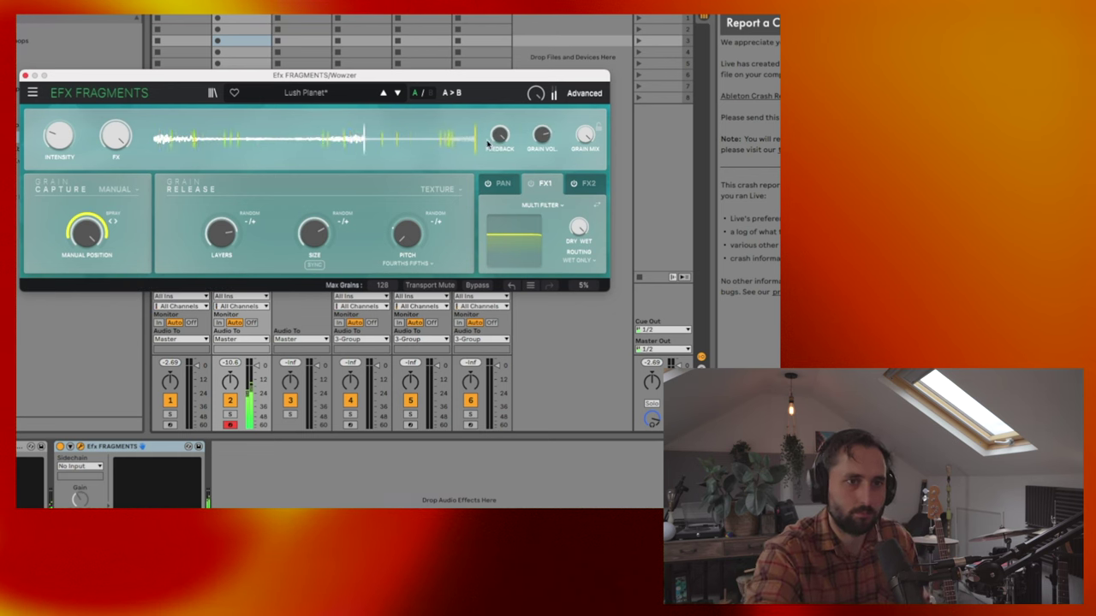
pyautogui.click(409, 235)
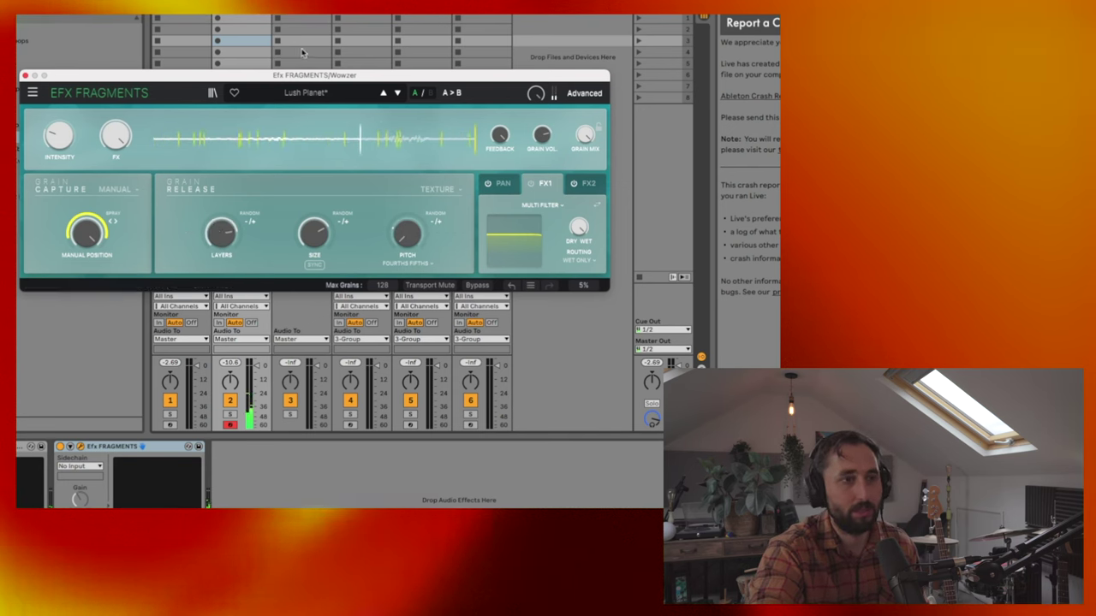
# Step: Reload the original Lush Planet preset from the Reverb presets, discarding the edits
pyautogui.click(306, 92)
pyautogui.moveTo(354, 205)
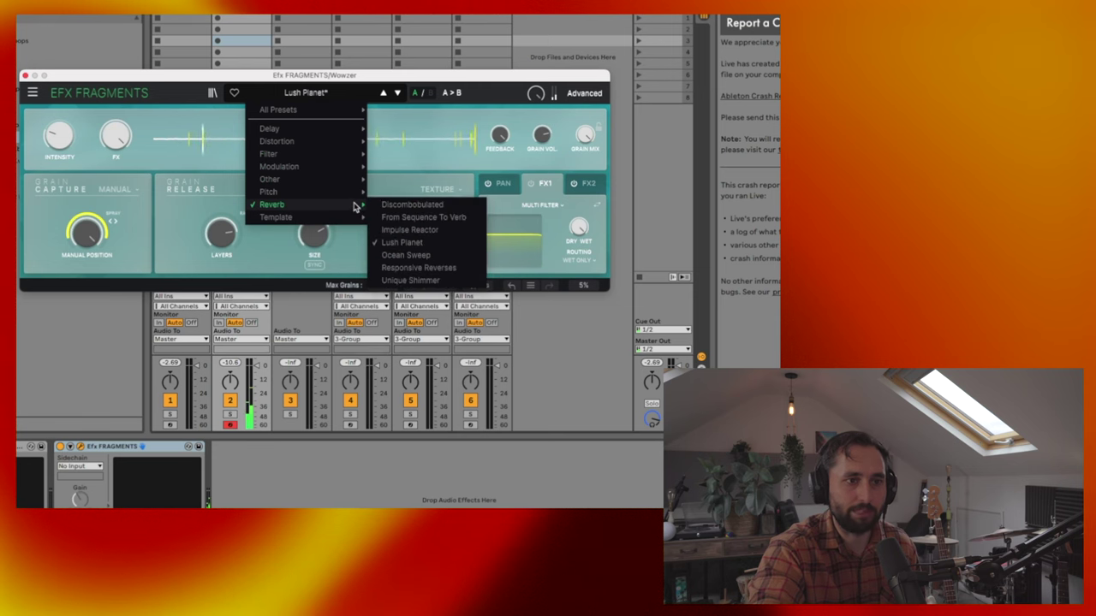
pyautogui.click(432, 245)
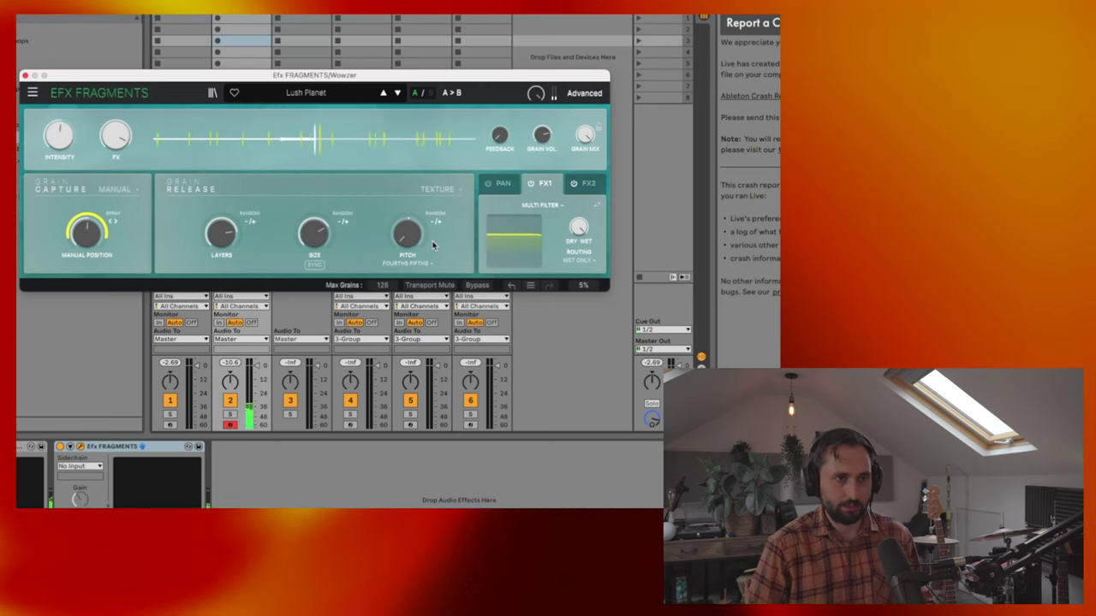
pyautogui.click(314, 97)
# Step: Audition the Pitch preset E Talking, then switch to Pitch > Lo Fi Stutter
pyautogui.moveTo(312, 195)
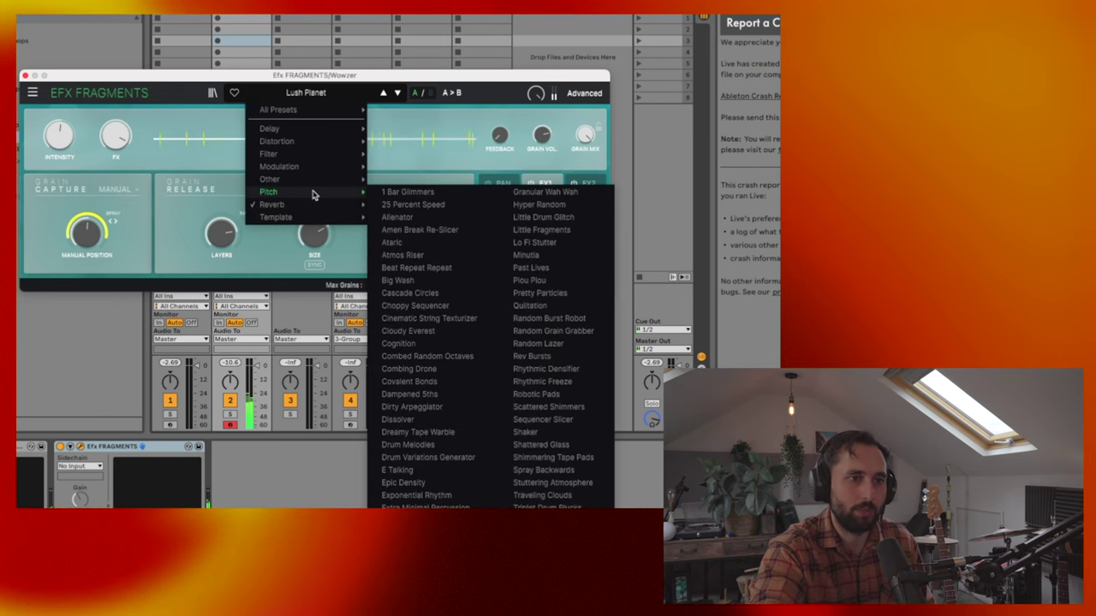
pyautogui.click(443, 469)
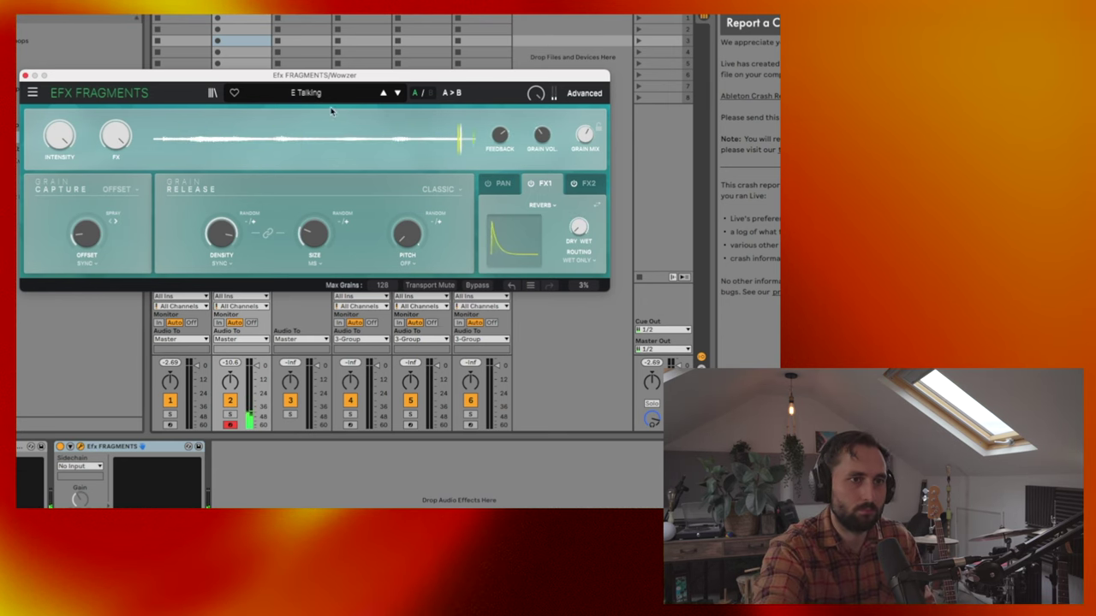
pyautogui.click(305, 92)
pyautogui.moveTo(316, 198)
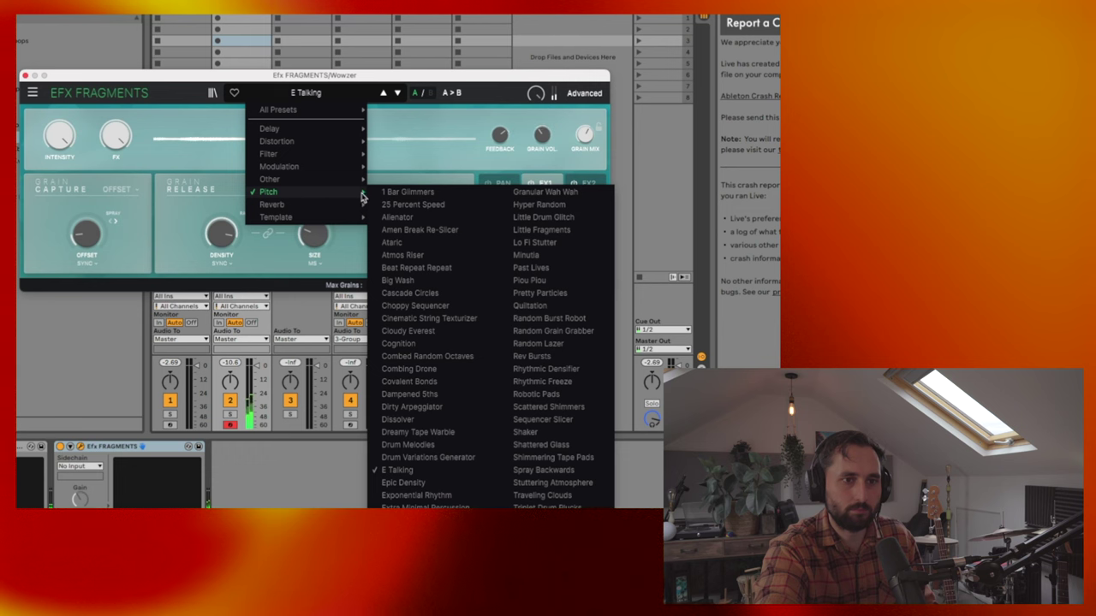
pyautogui.click(535, 243)
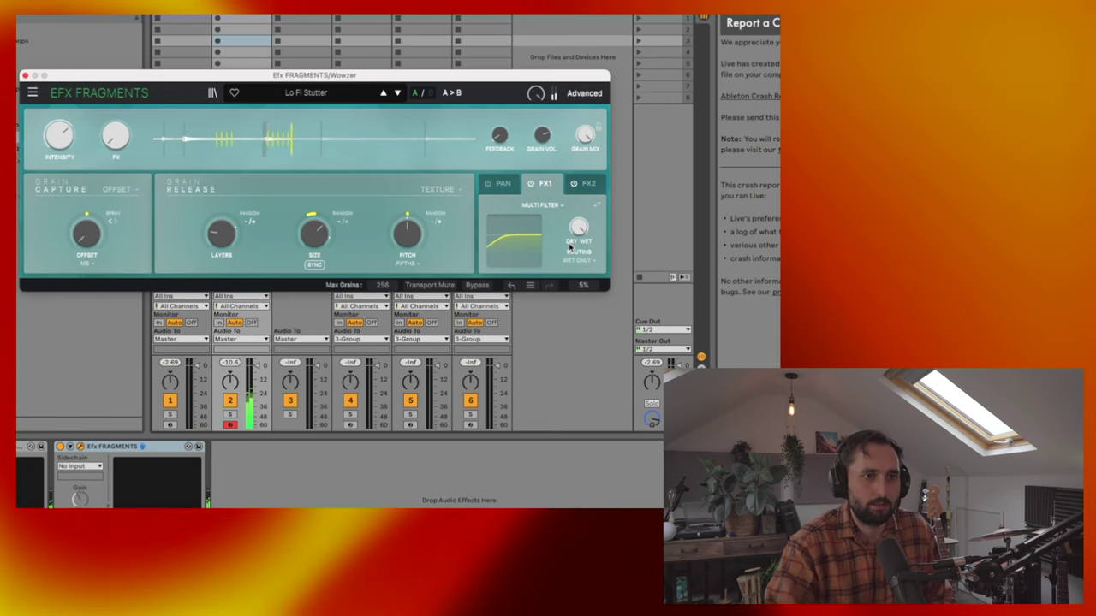
# Step: Step to the Fragmental preset and change its PAN trajectory from Circle to Boomerang
pyautogui.click(397, 92)
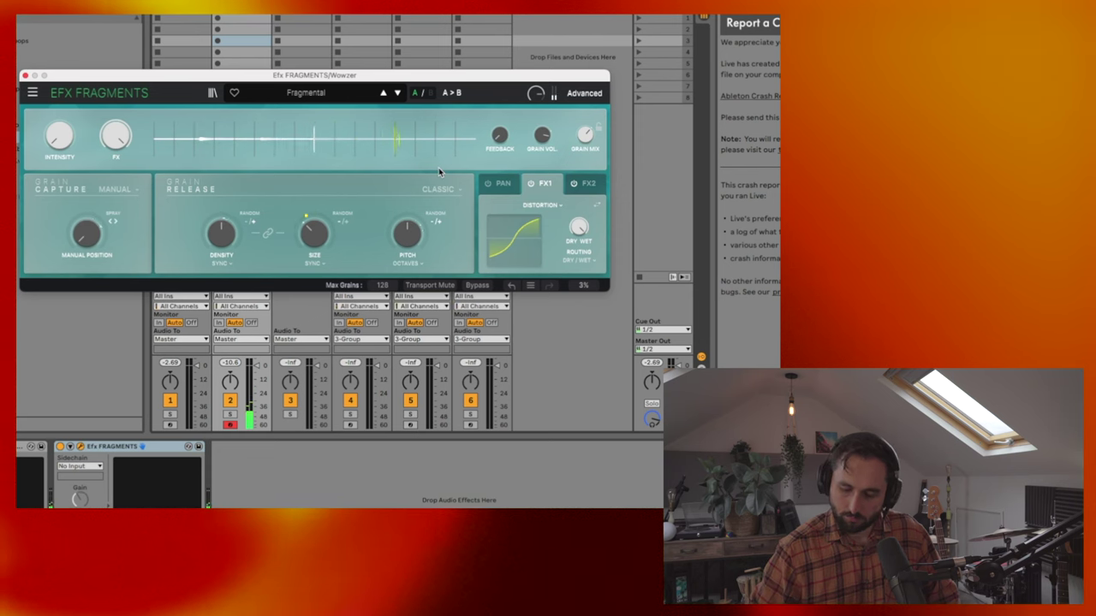
pyautogui.click(502, 183)
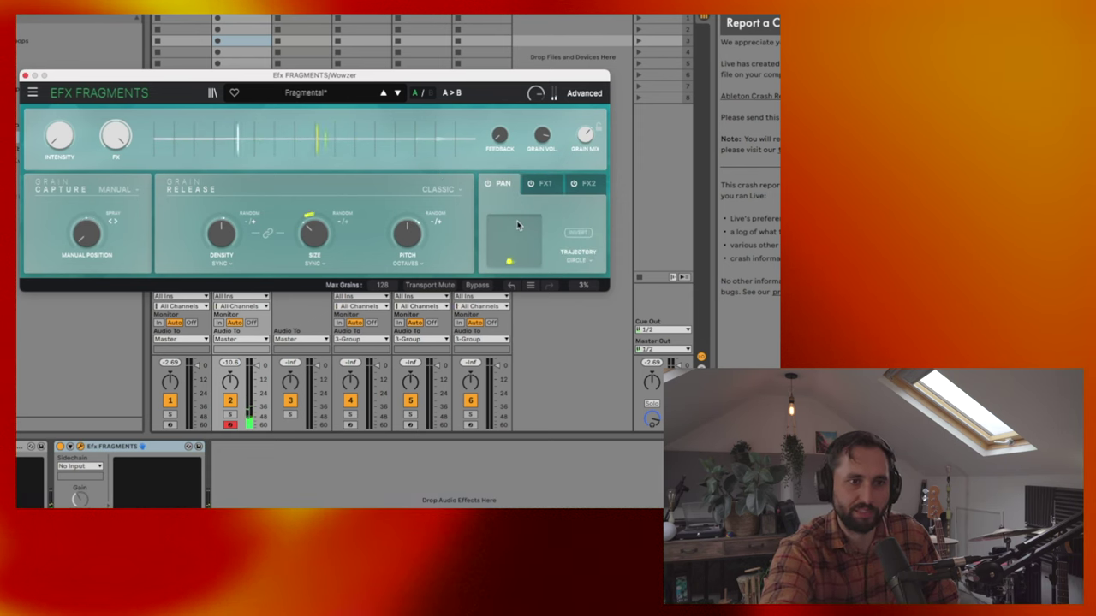
pyautogui.click(577, 262)
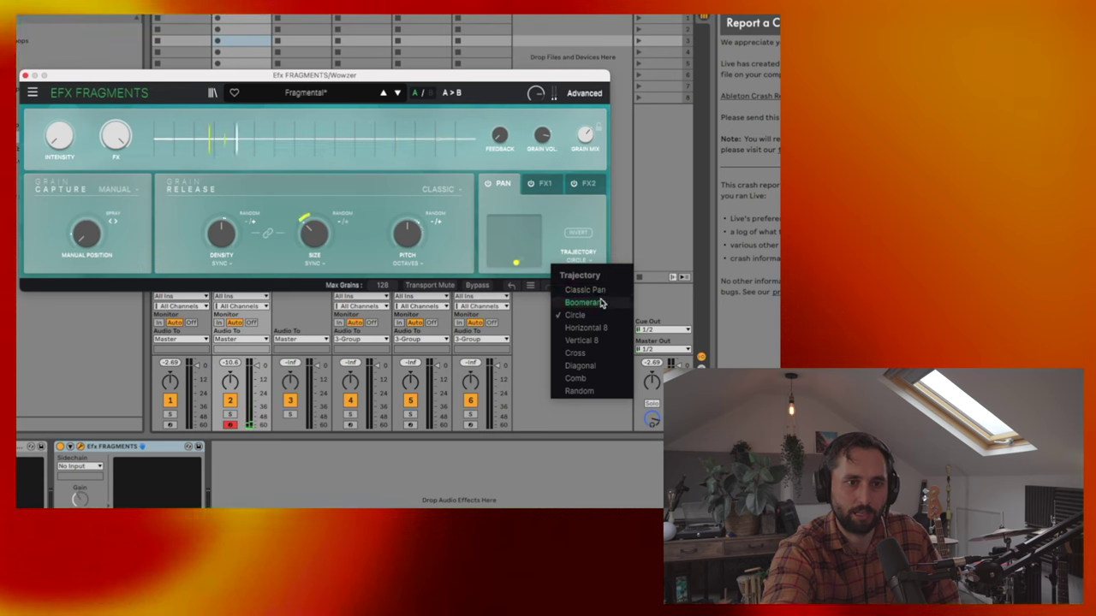
pyautogui.click(602, 302)
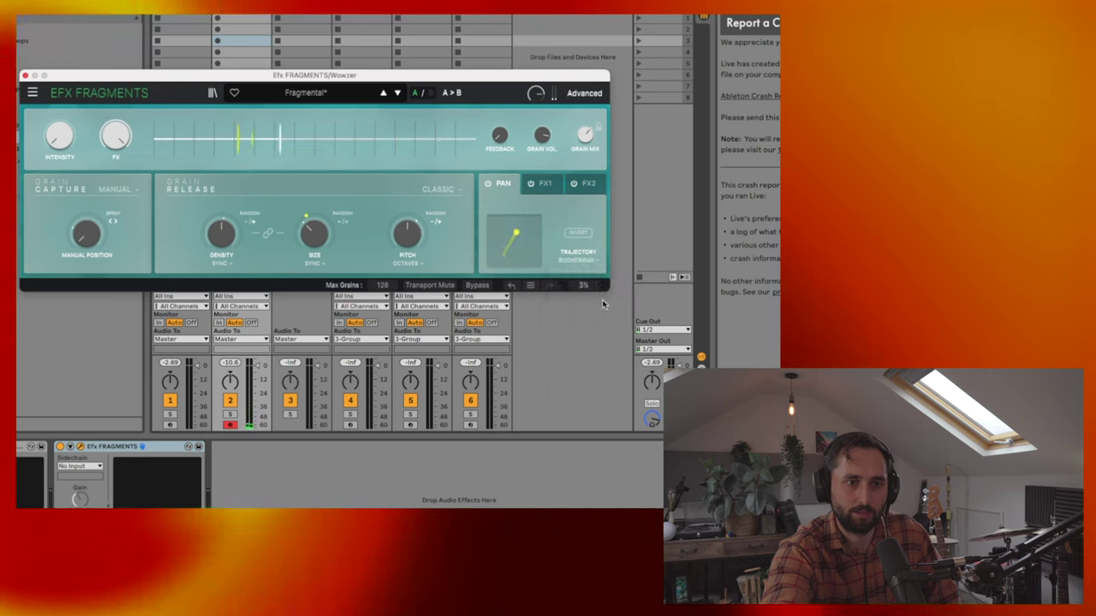
# Step: Try the Distortion preset Decomposition, then load the Filter preset Groove Maker
pyautogui.click(315, 93)
pyautogui.moveTo(318, 142)
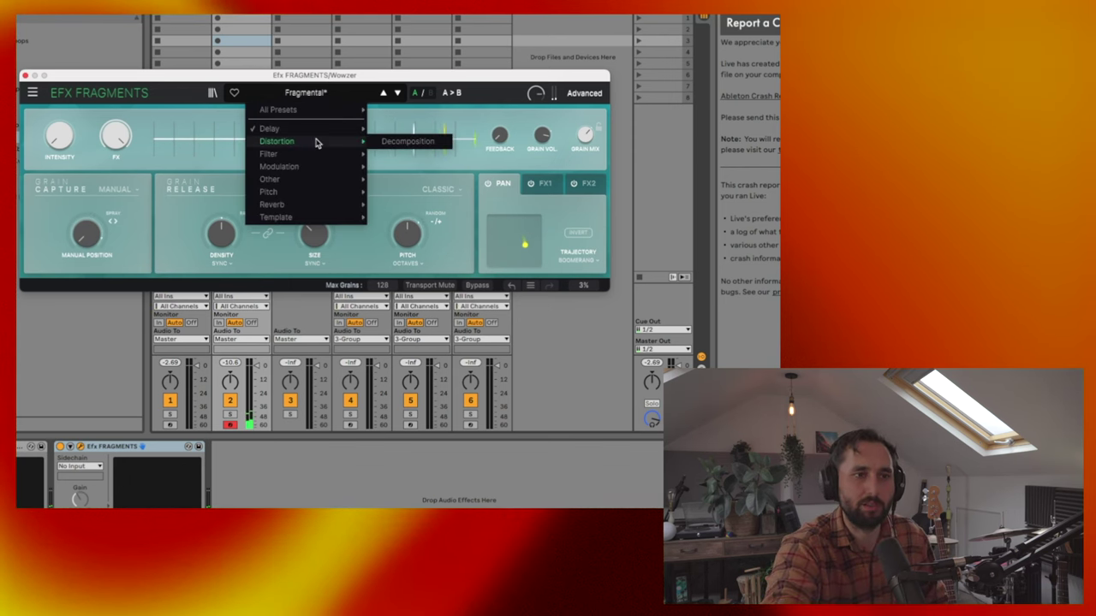
pyautogui.click(390, 141)
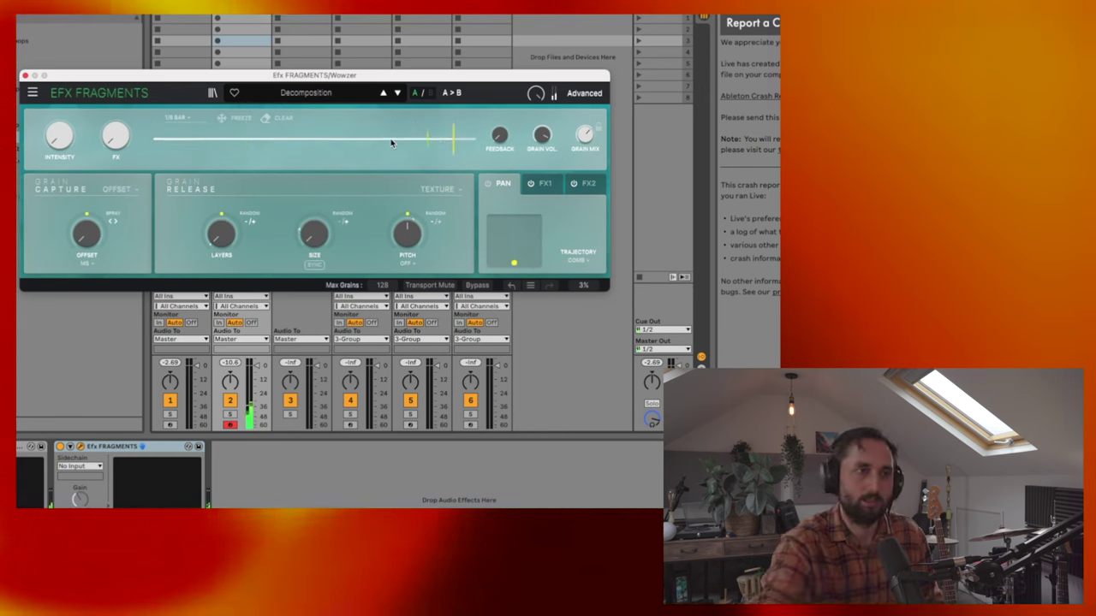
pyautogui.click(330, 91)
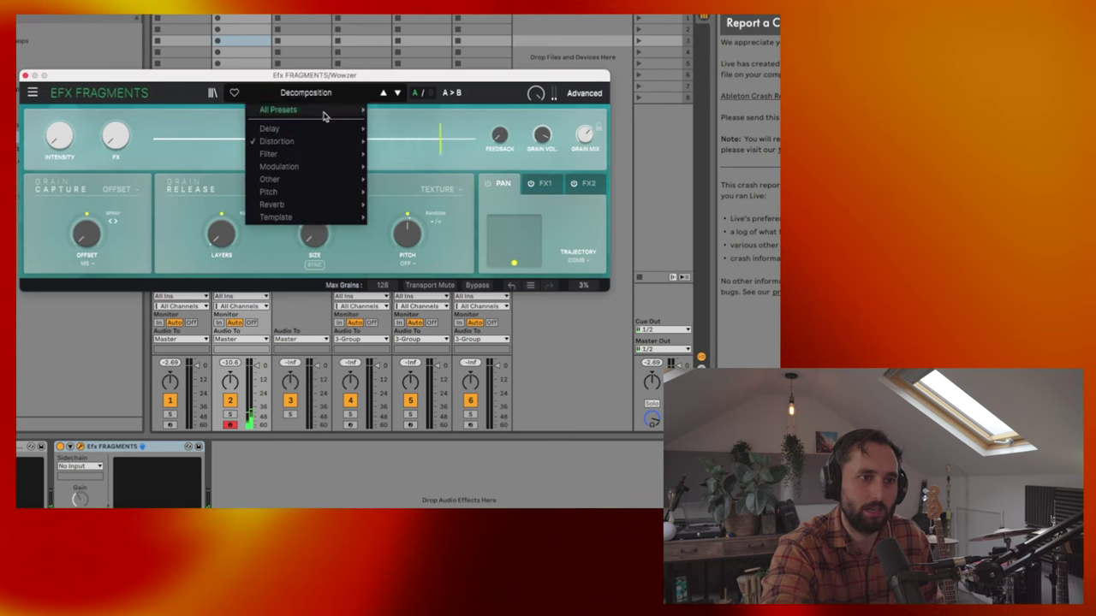
pyautogui.moveTo(343, 154)
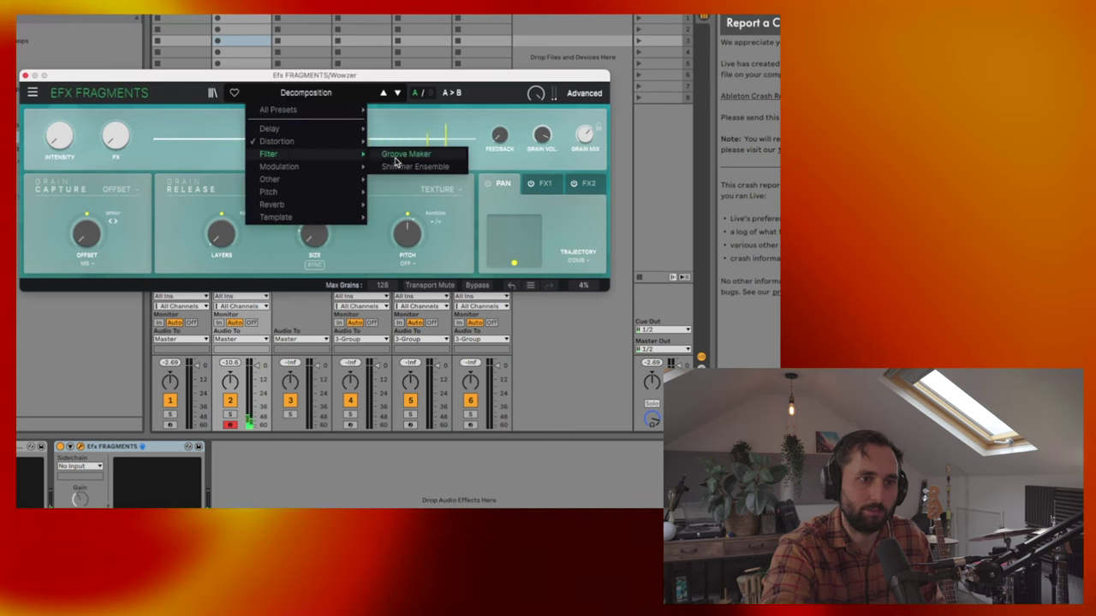
pyautogui.click(404, 154)
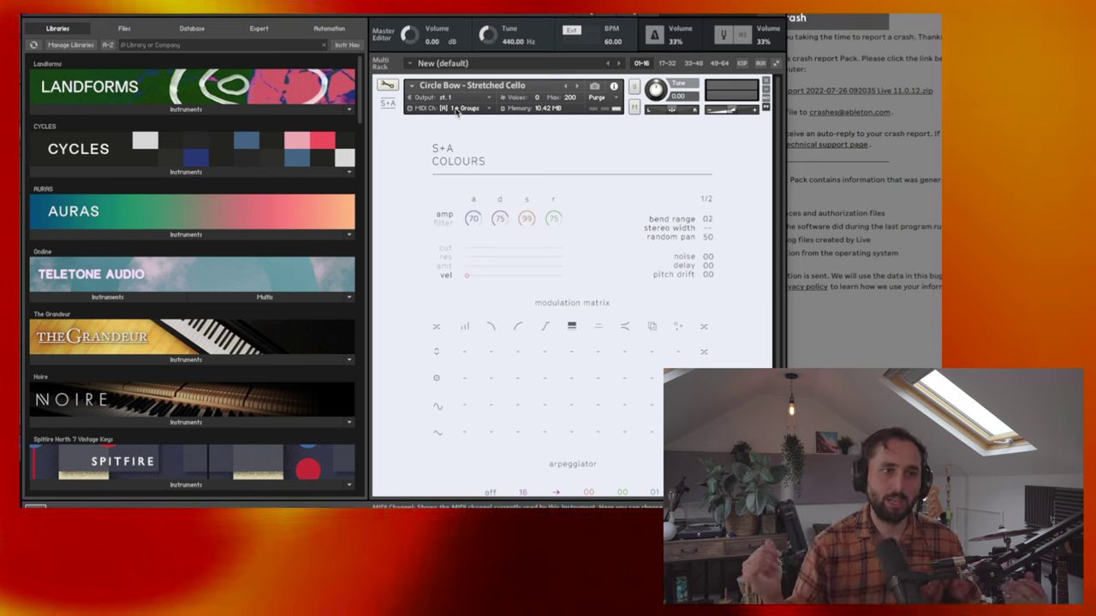
# Step: Expand the Landforms Instruments list and drop Landforms.nki over the Circle Bow cello
pyautogui.click(150, 111)
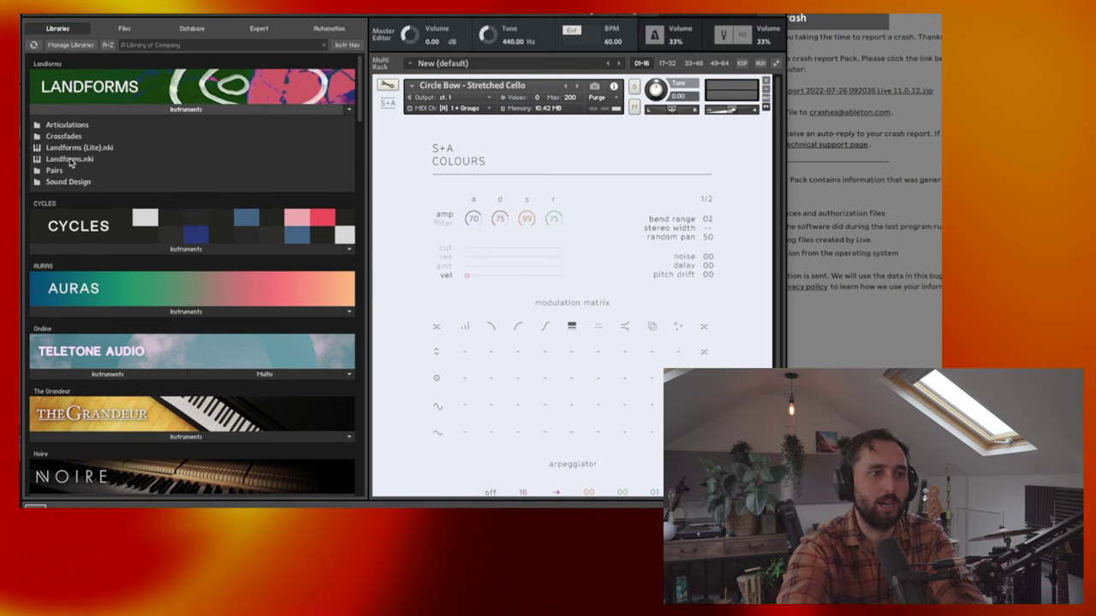
pyautogui.moveTo(70, 163); pyautogui.dragTo(509, 188)
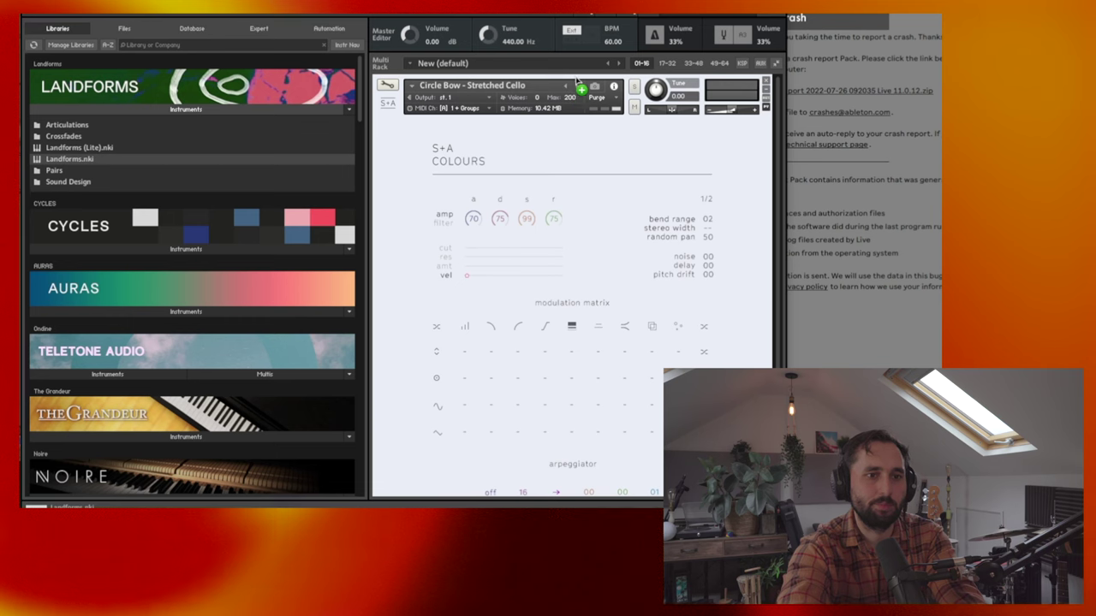
pyautogui.moveTo(591, 128); pyautogui.dragTo(590, 126)
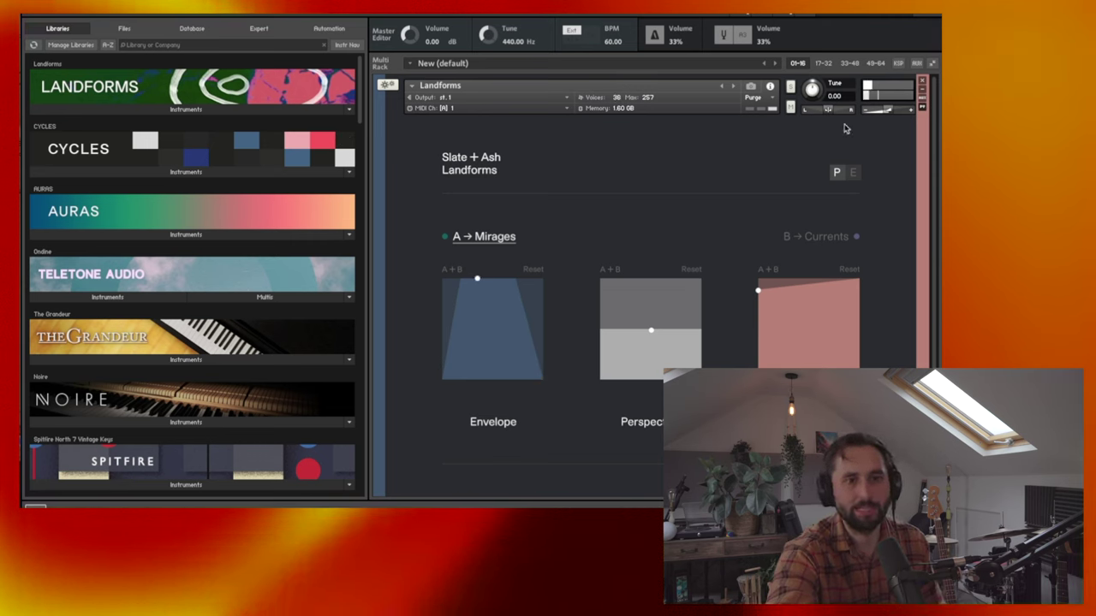
# Step: Switch Landforms layer A's source to Glides and briefly view the master effects panel
pyautogui.click(503, 241)
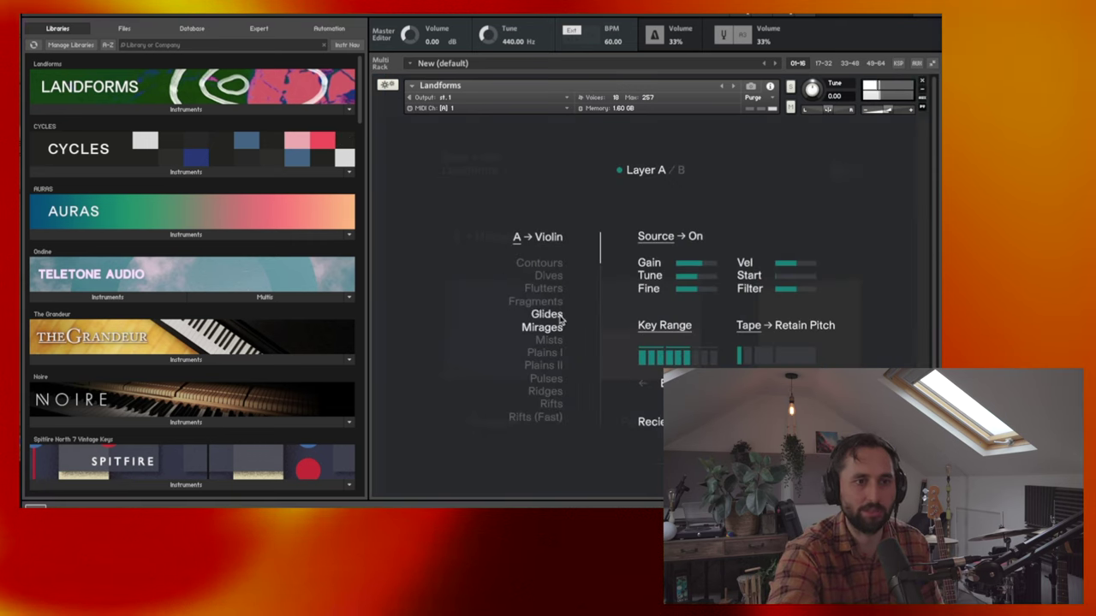
pyautogui.click(589, 208)
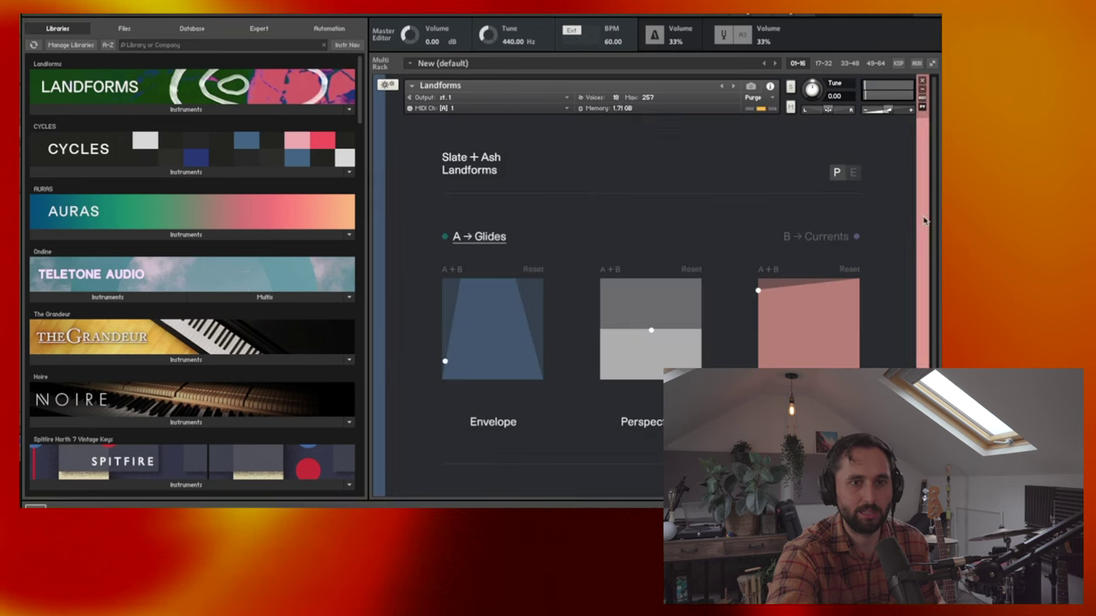
pyautogui.click(841, 172)
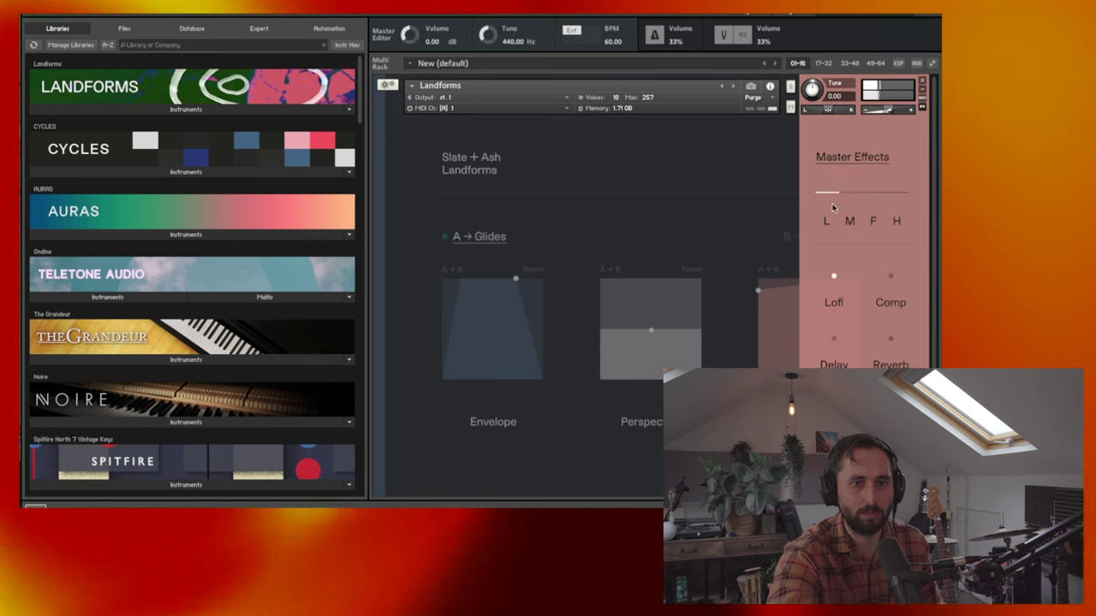
pyautogui.click(627, 194)
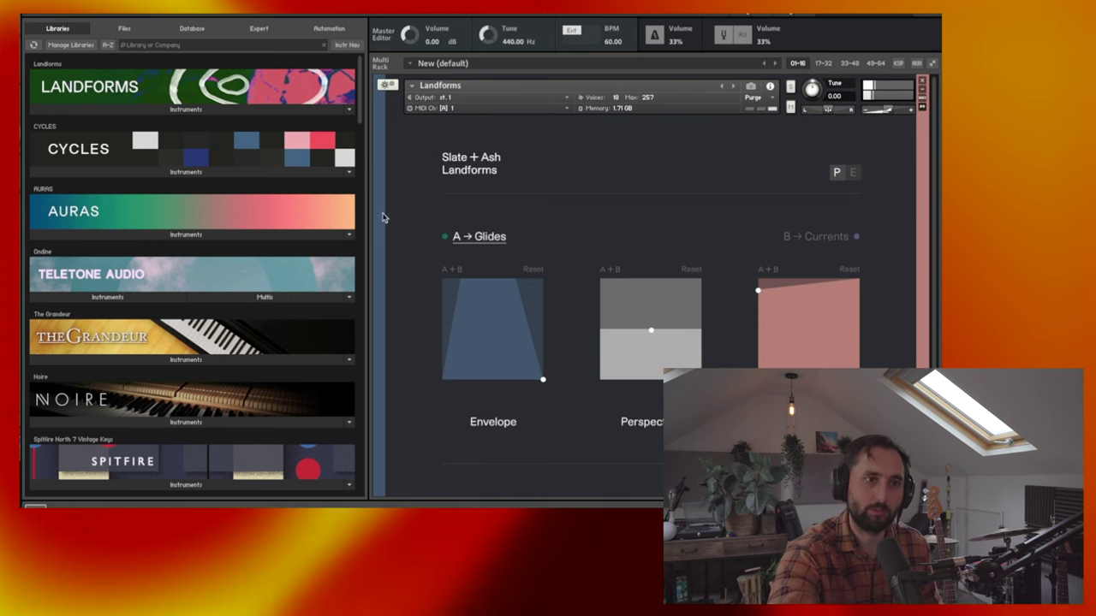
# Step: Turn on random variation for the B modules, then enable harmony on A with a higher pitch interval
pyautogui.click(377, 187)
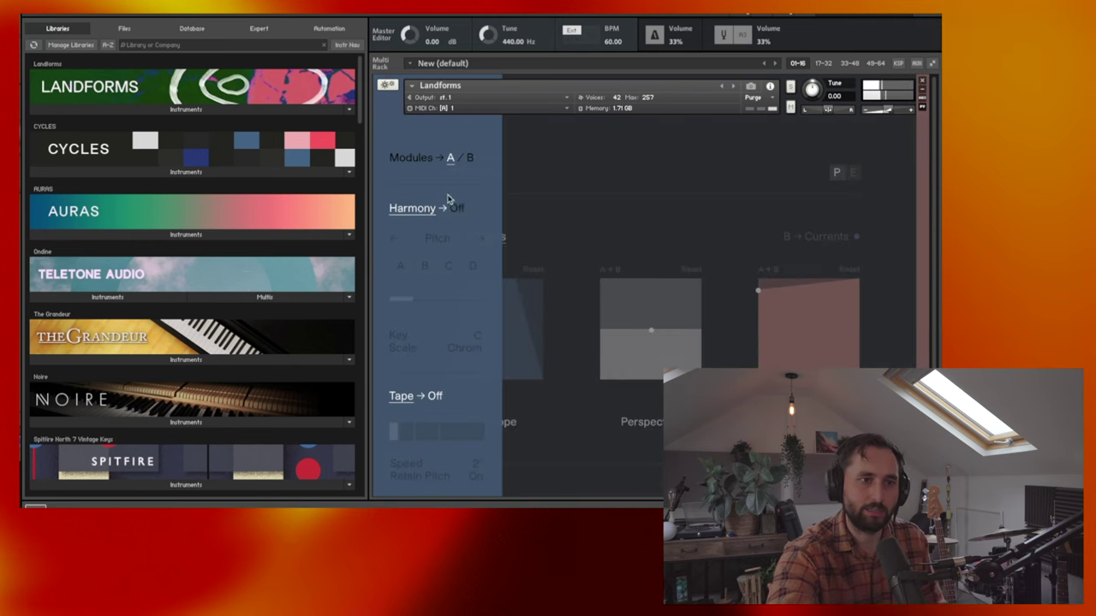
pyautogui.click(440, 158)
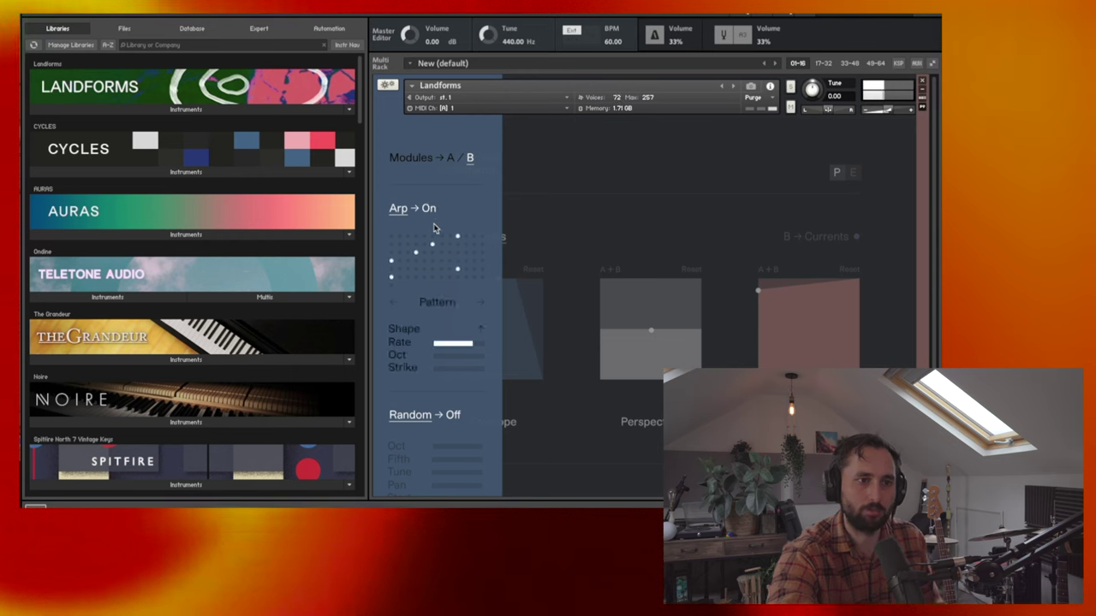
pyautogui.click(452, 415)
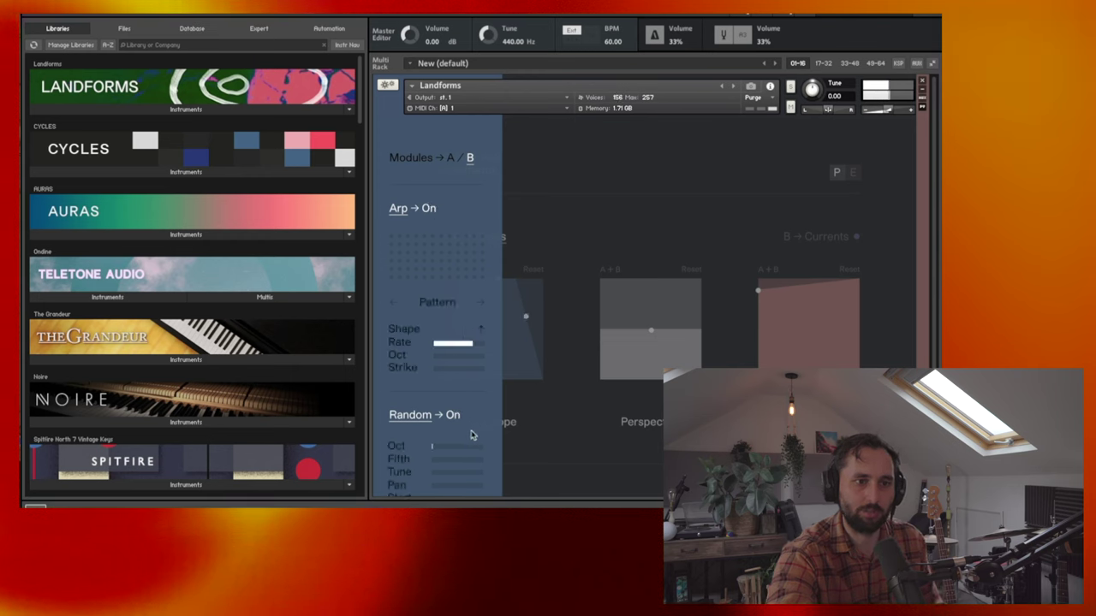
pyautogui.click(449, 158)
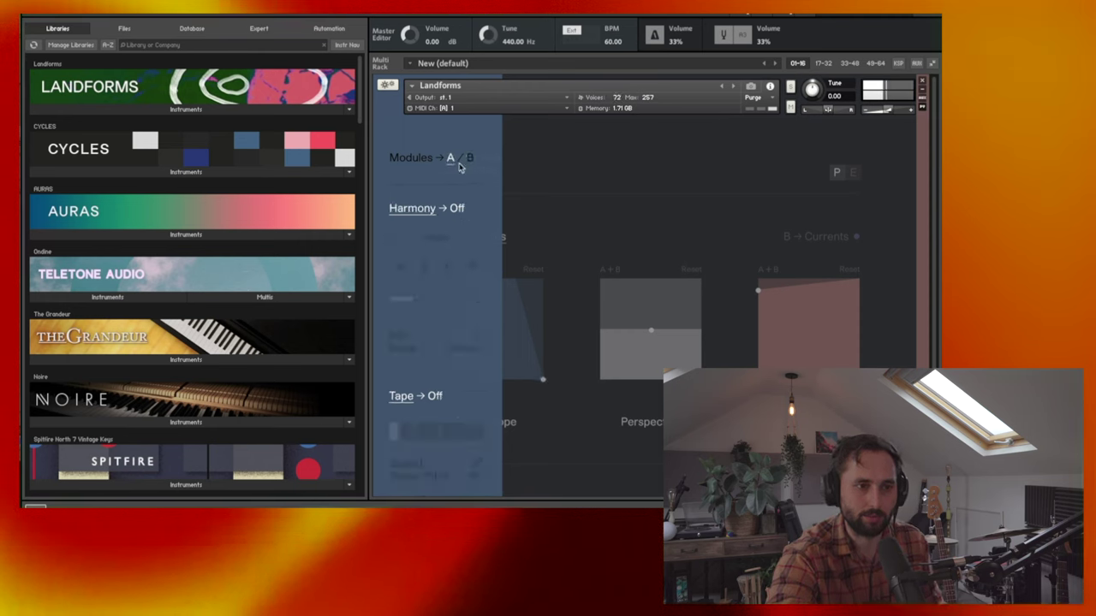
pyautogui.click(445, 210)
pyautogui.moveTo(403, 305); pyautogui.dragTo(445, 270)
pyautogui.click(566, 189)
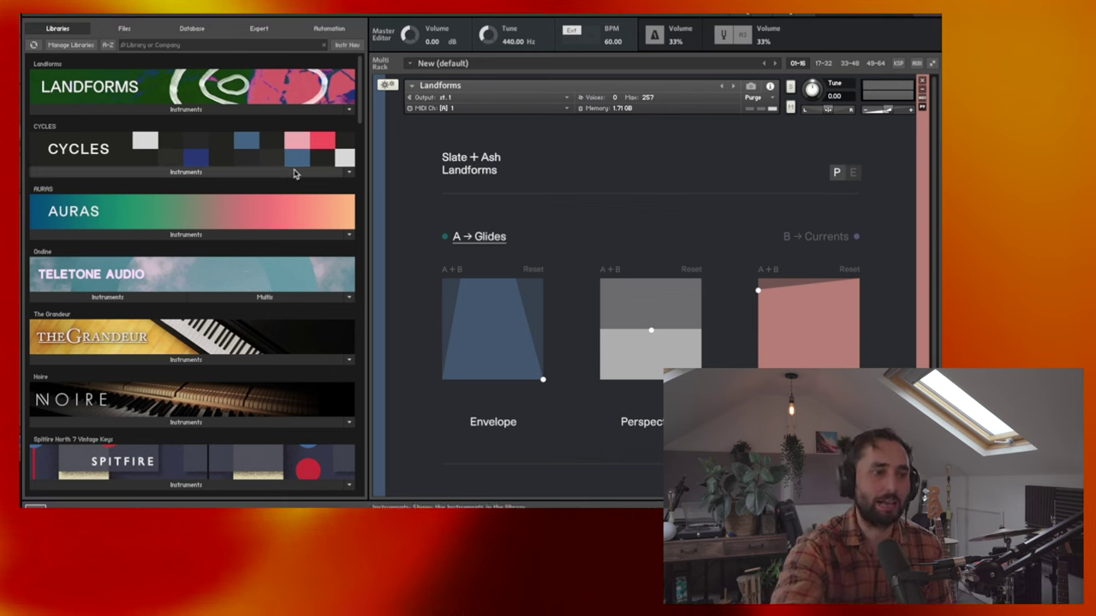
# Step: Load Machines.nki from Cycles Loops > 01 Machine Drums in place of Landforms
pyautogui.click(293, 172)
pyautogui.click(69, 188)
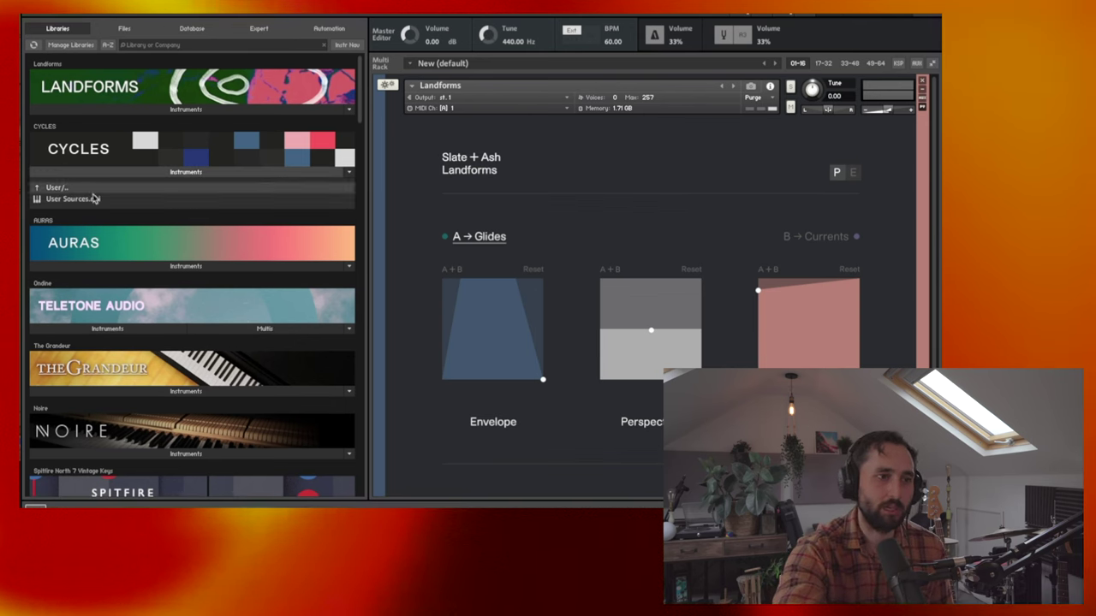
pyautogui.doubleClick(77, 188)
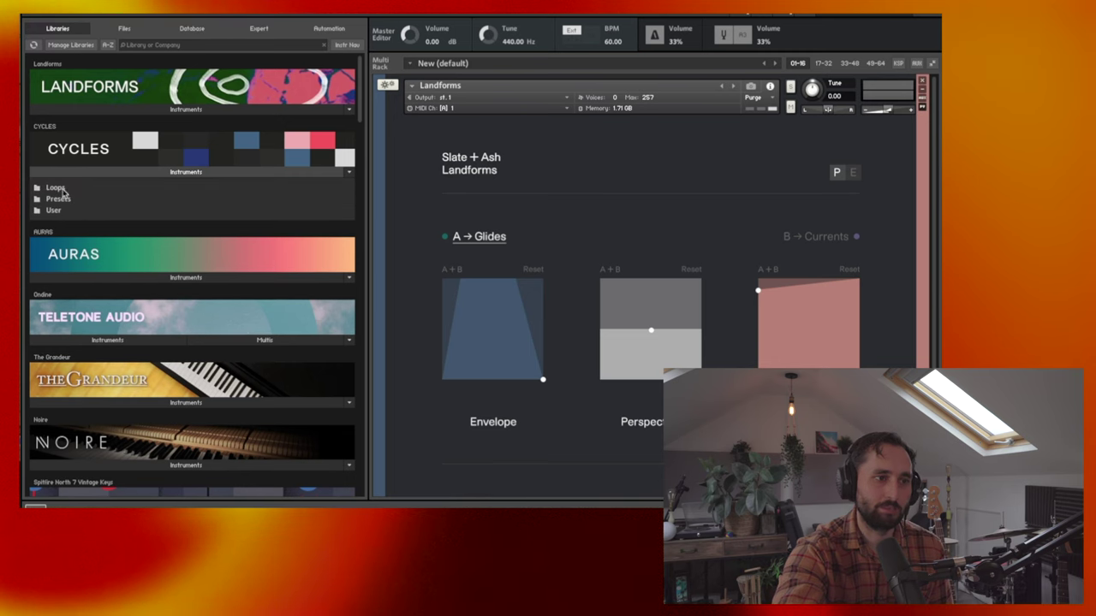
pyautogui.doubleClick(64, 189)
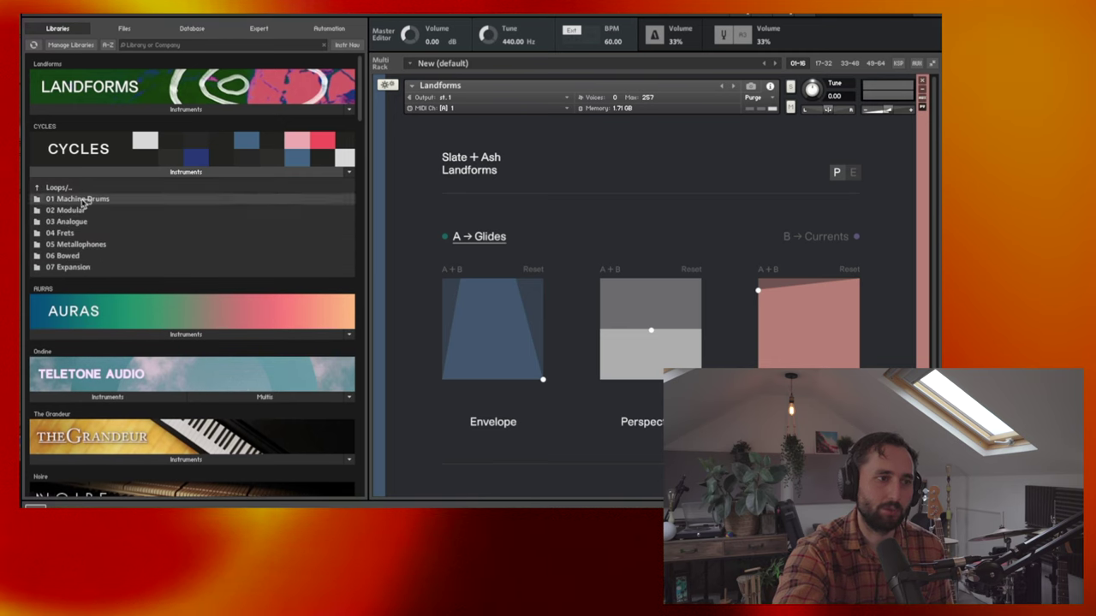
pyautogui.doubleClick(84, 200)
pyautogui.doubleClick(64, 198)
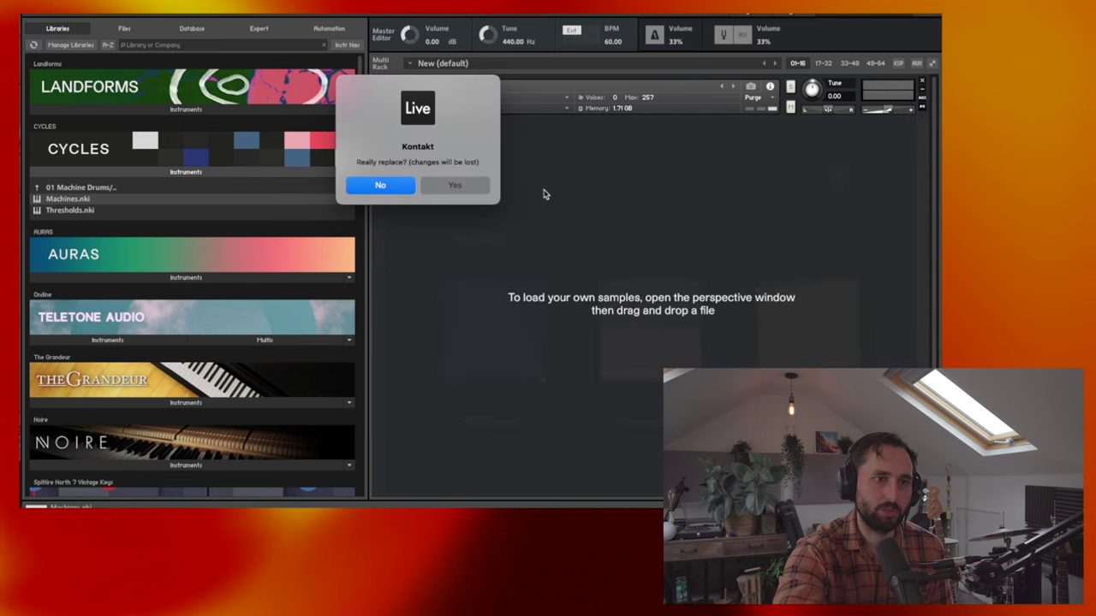
pyautogui.press('Return')
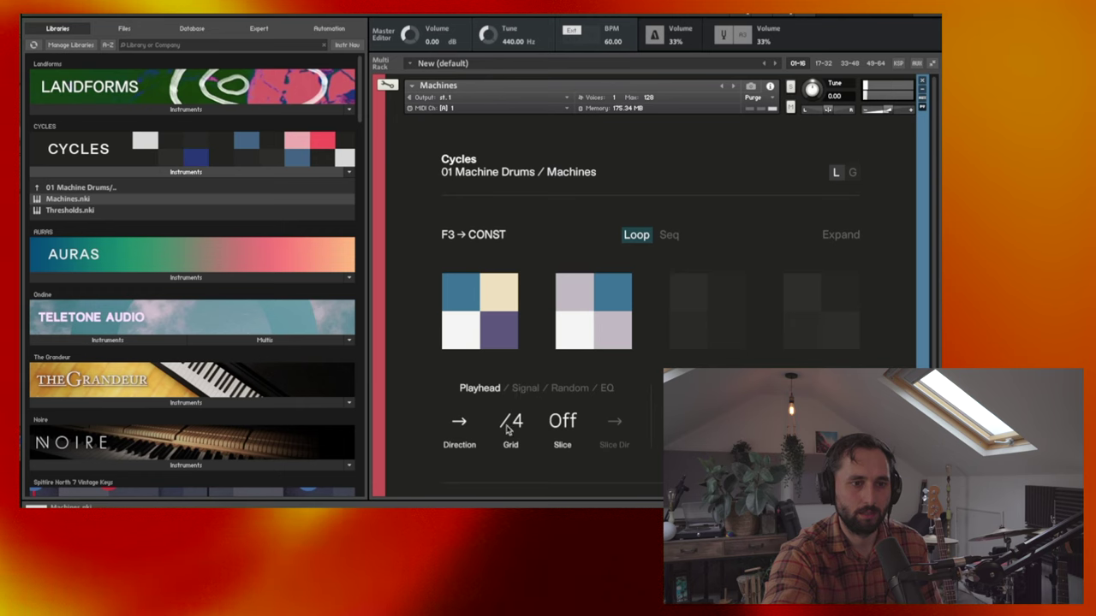
# Step: Change the Machines loop grid from /4 to /8
pyautogui.click(534, 421)
pyautogui.click(514, 421)
pyautogui.click(518, 428)
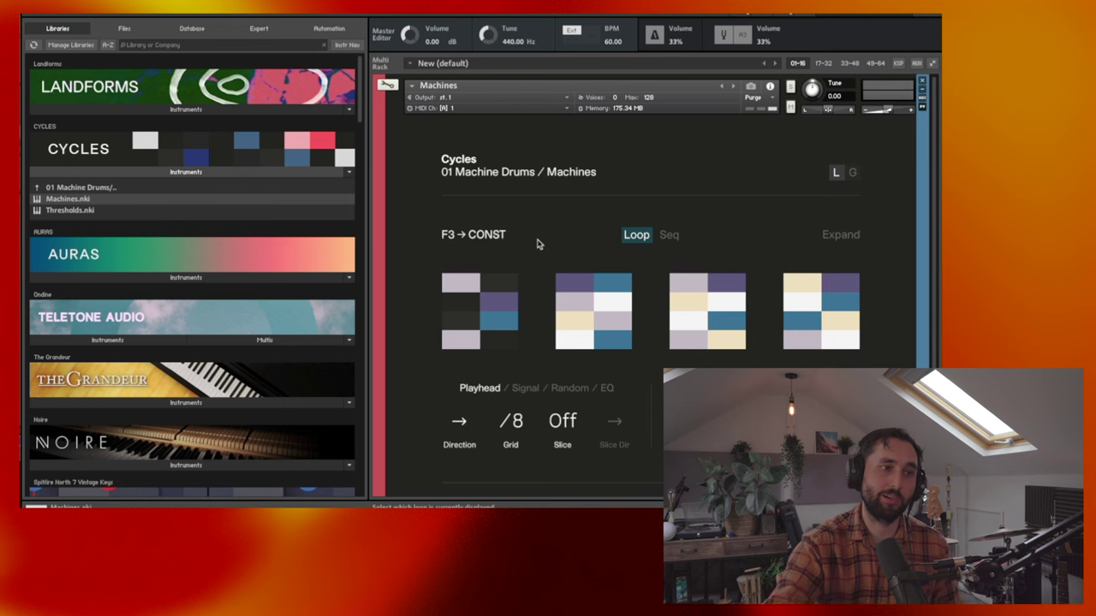
# Step: Load Processes from the 06 Bowed folder in place of Machines
pyautogui.click(101, 187)
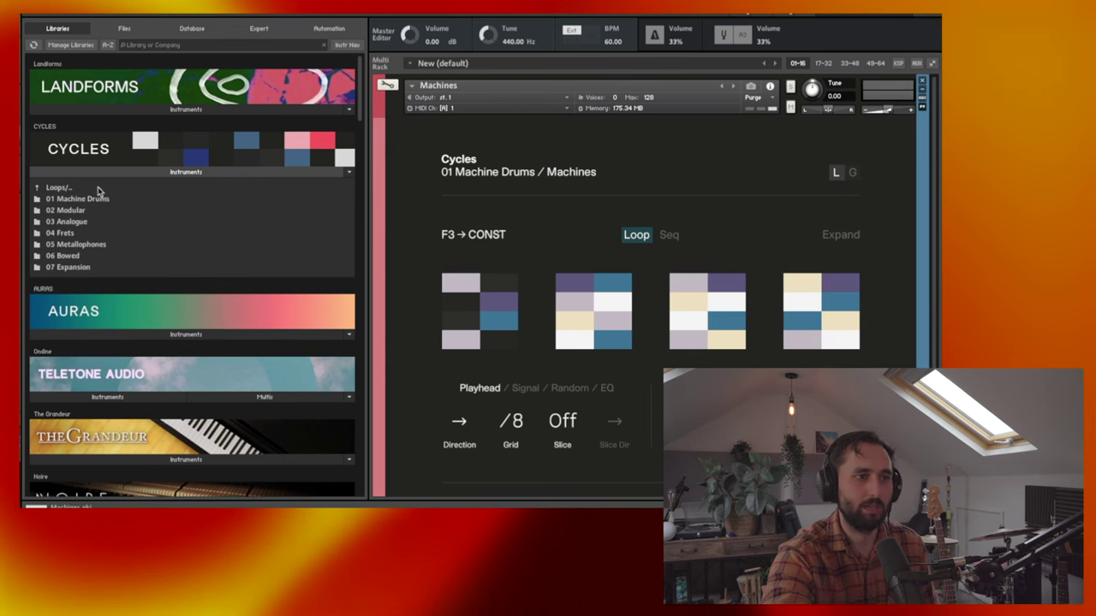
pyautogui.click(64, 257)
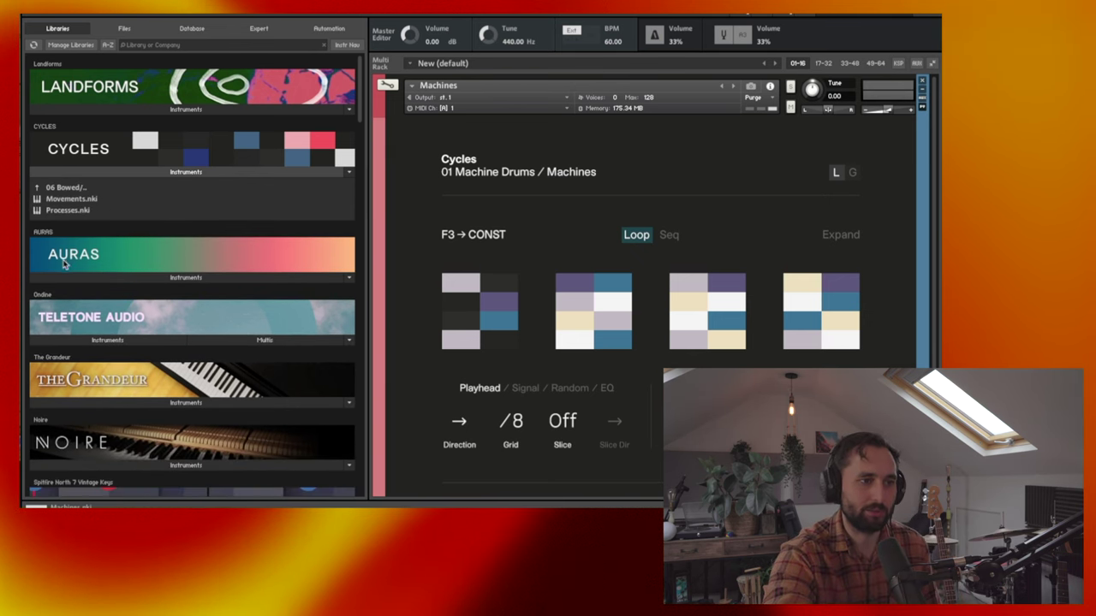
pyautogui.click(68, 210)
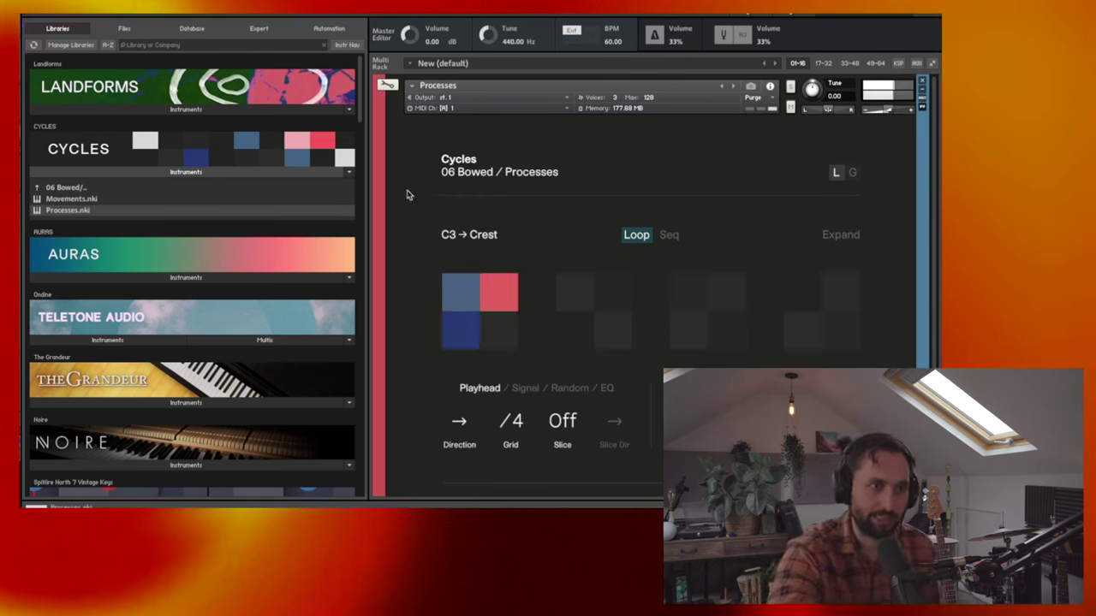
# Step: From Presets > Pad, load the Big-Death pad, then the Species (MW) pad
pyautogui.click(84, 186)
pyautogui.click(84, 186)
pyautogui.click(65, 199)
pyautogui.click(52, 211)
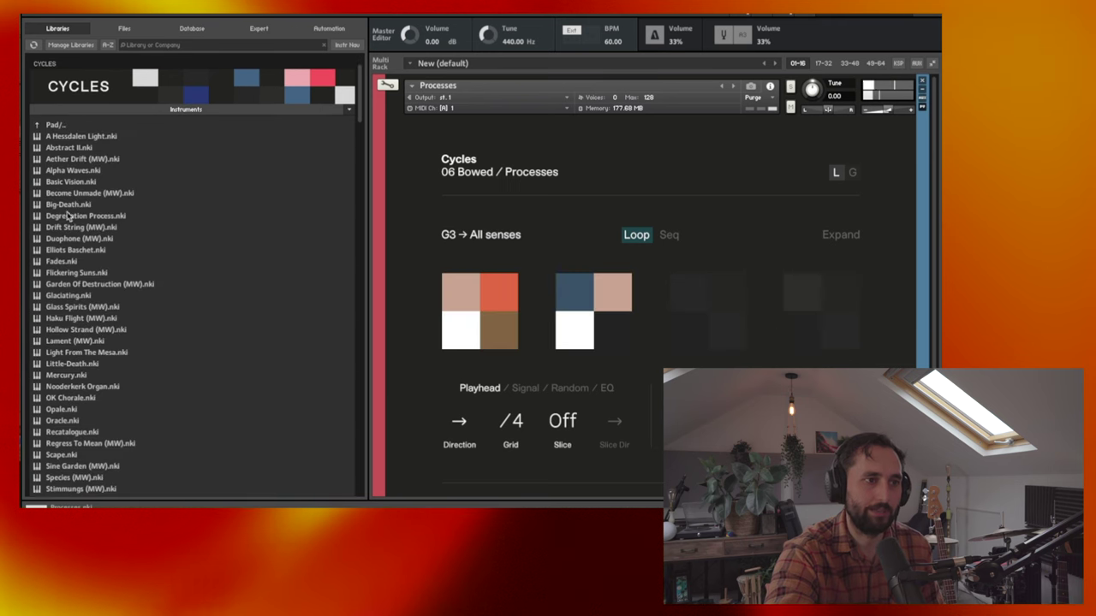
pyautogui.doubleClick(64, 206)
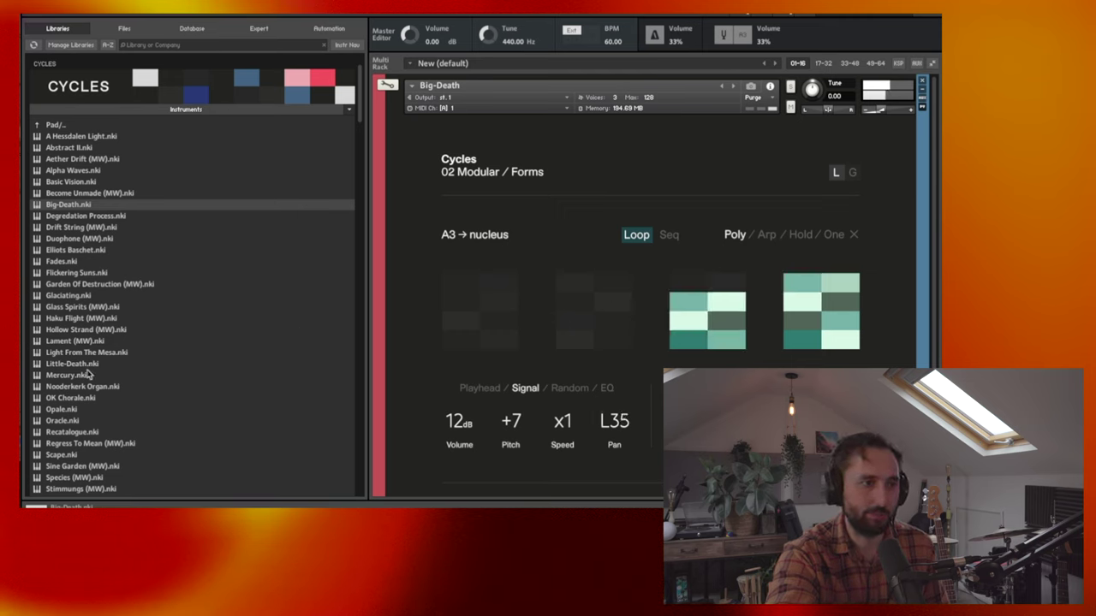
pyautogui.doubleClick(62, 478)
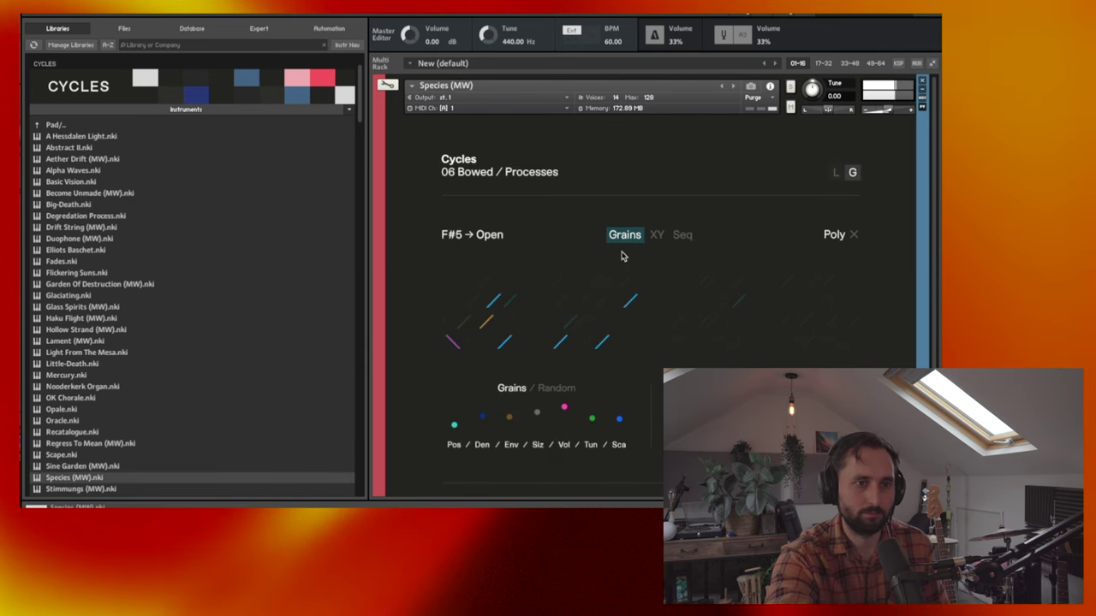
pyautogui.click(197, 109)
pyautogui.click(195, 111)
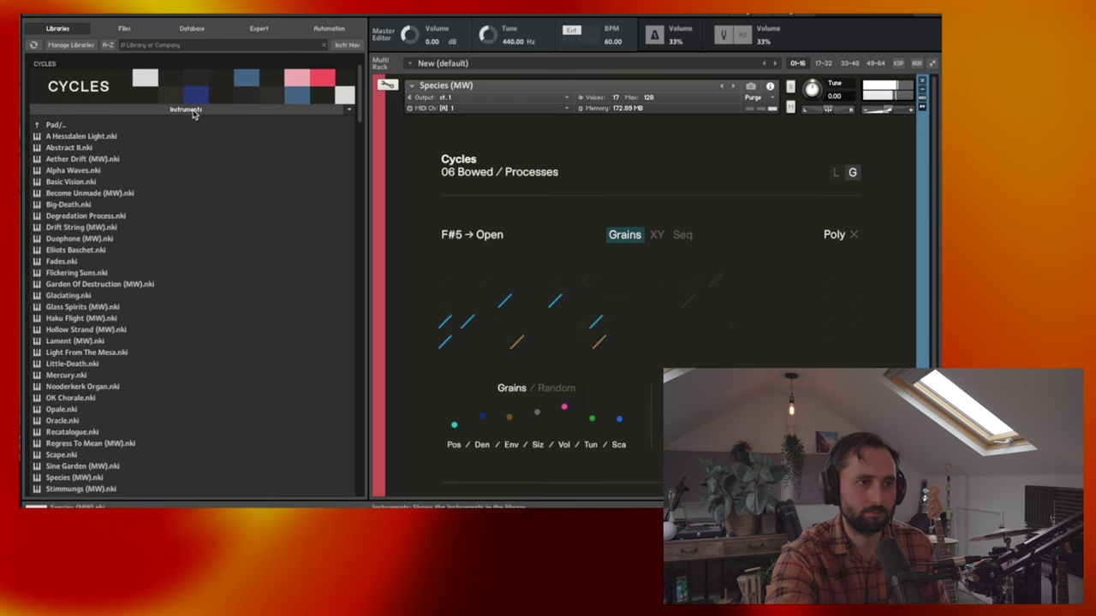
pyautogui.click(60, 125)
# Step: Drag User Sources.nki from the Cycles User folder into the Kontakt rack
pyautogui.click(70, 126)
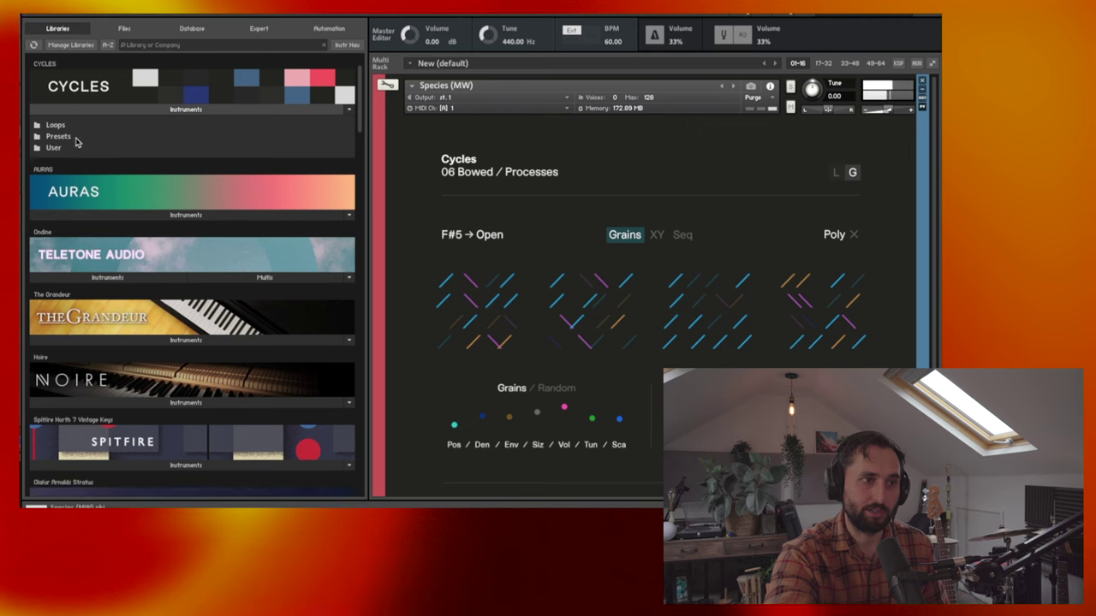
pyautogui.click(72, 149)
pyautogui.moveTo(531, 158); pyautogui.dragTo(727, 171)
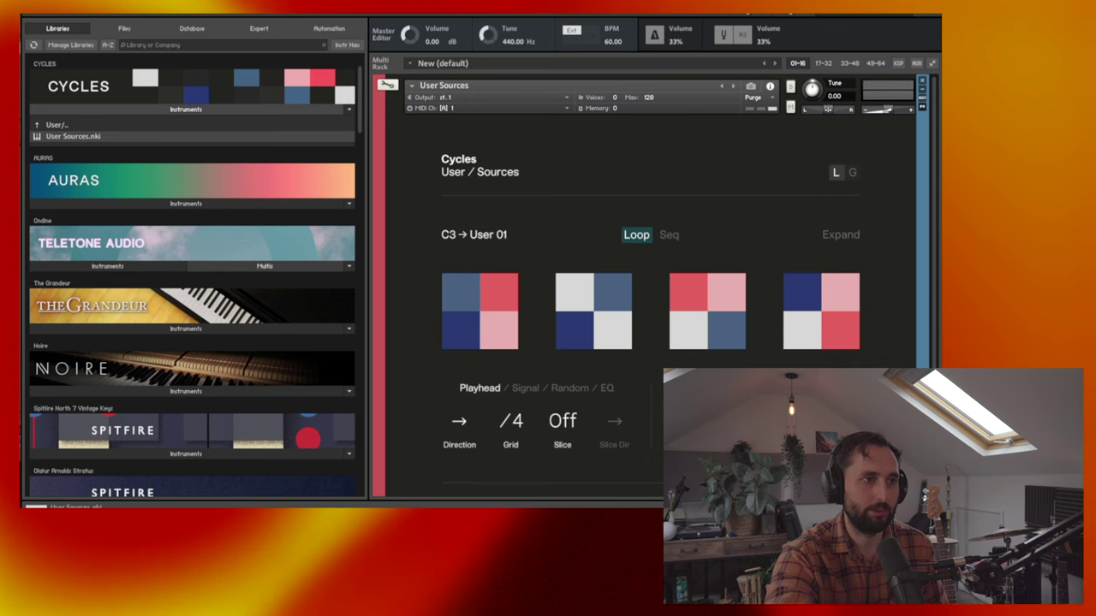
# Step: Drop an outside audio sample onto the C4 key as User 13 and show its sequencer lanes
pyautogui.moveTo(942, 214); pyautogui.dragTo(645, 265)
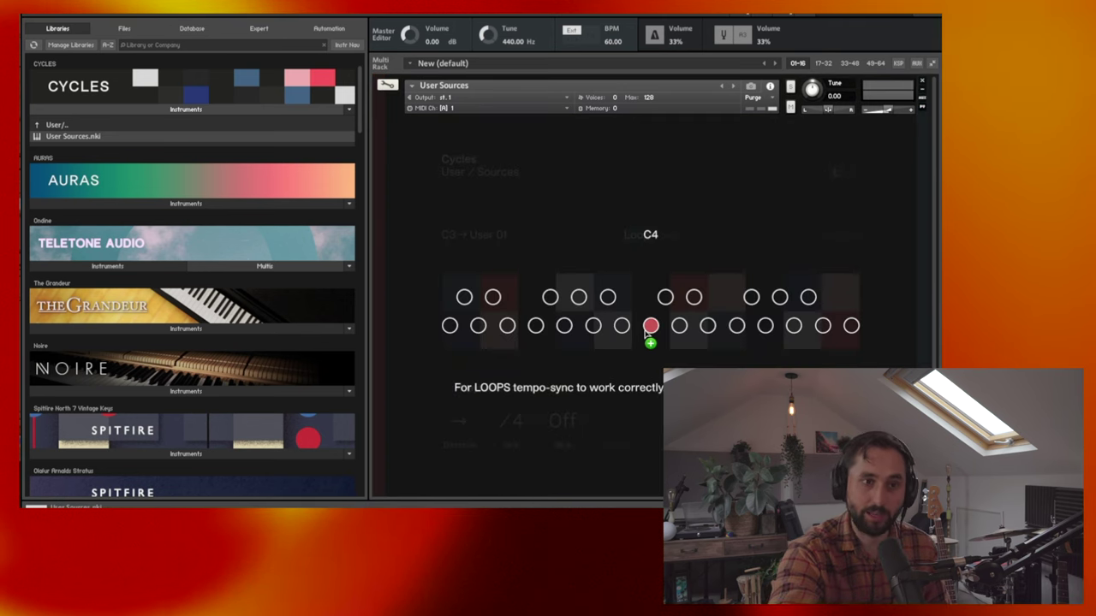
pyautogui.moveTo(646, 335); pyautogui.dragTo(646, 334)
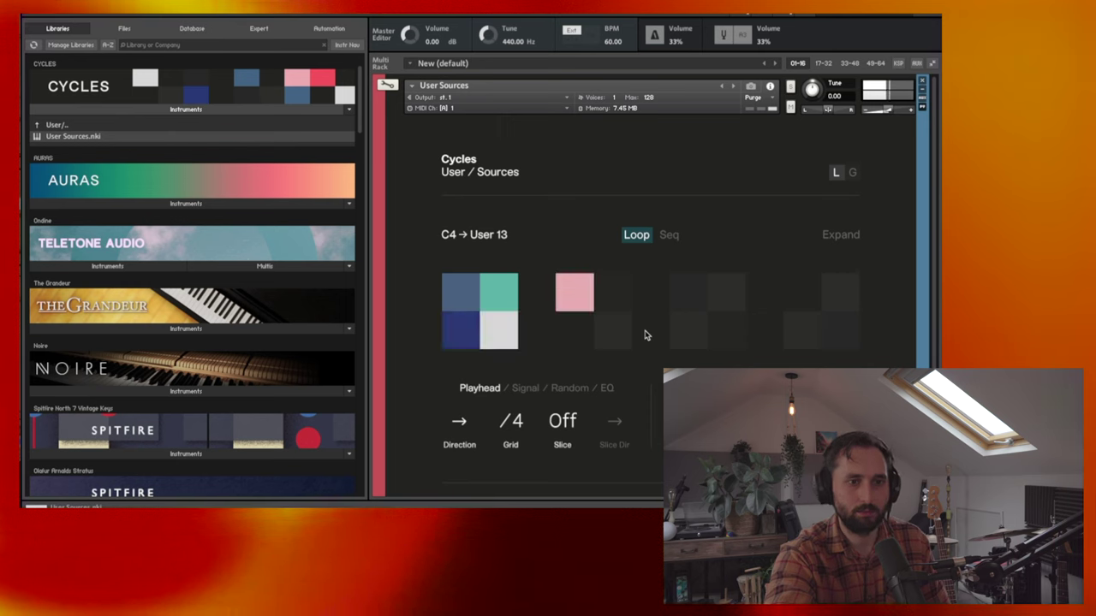
pyautogui.click(668, 235)
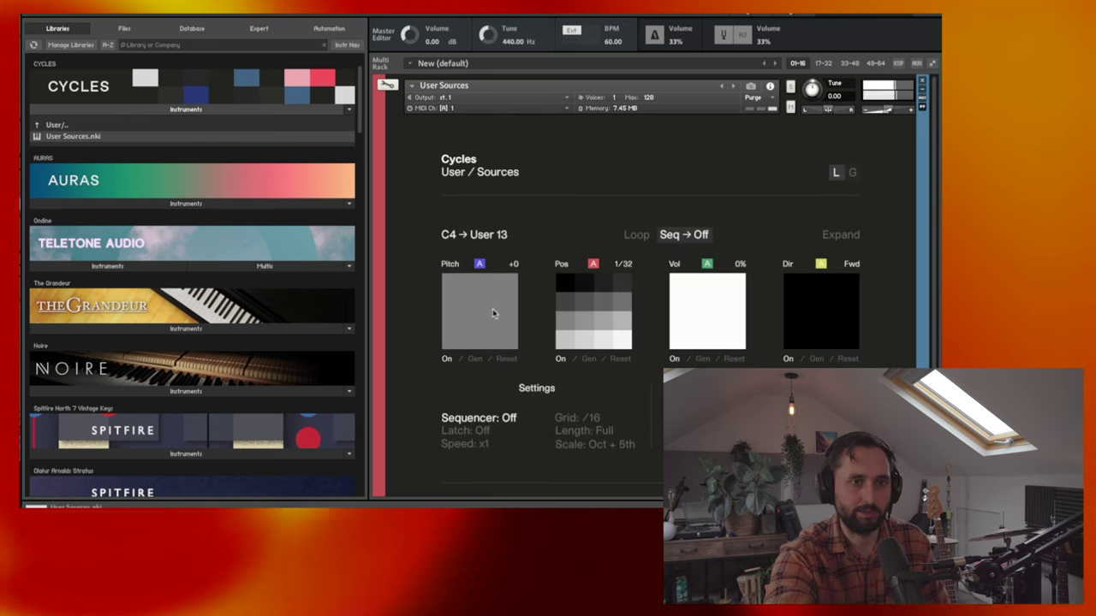
# Step: Generate random Pitch and Pos lanes for User 13, leave Seq off, and raise the grid to /16
pyautogui.click(475, 360)
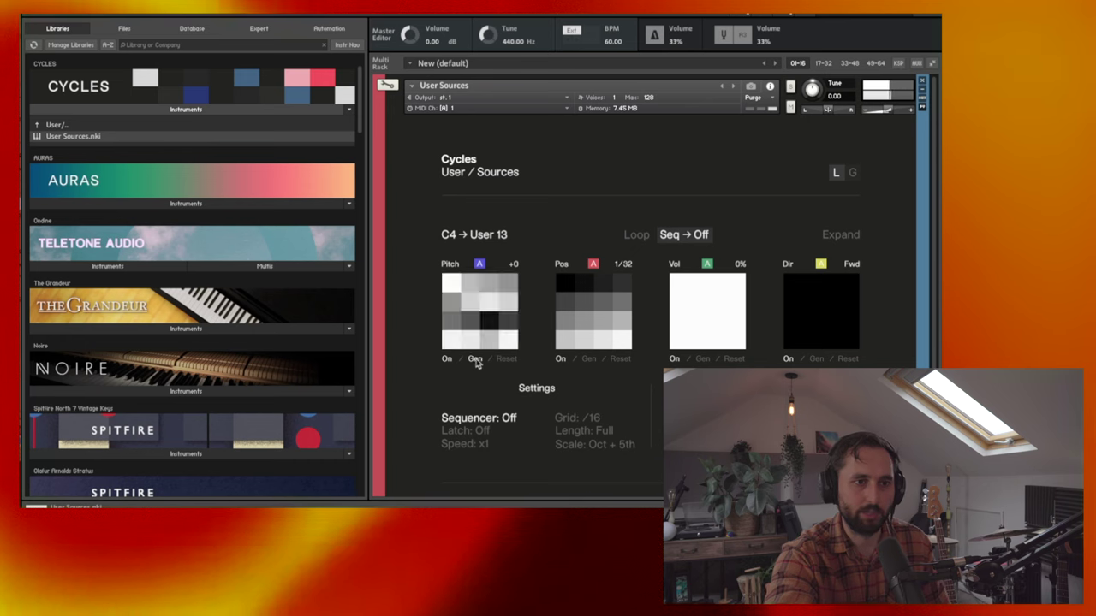
pyautogui.click(588, 358)
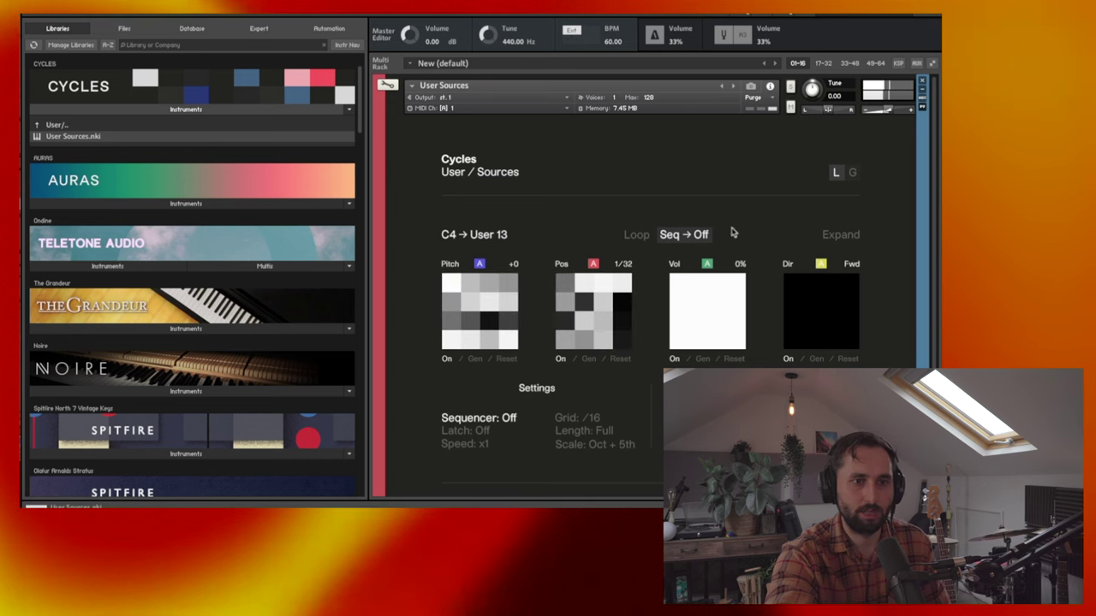
pyautogui.click(699, 236)
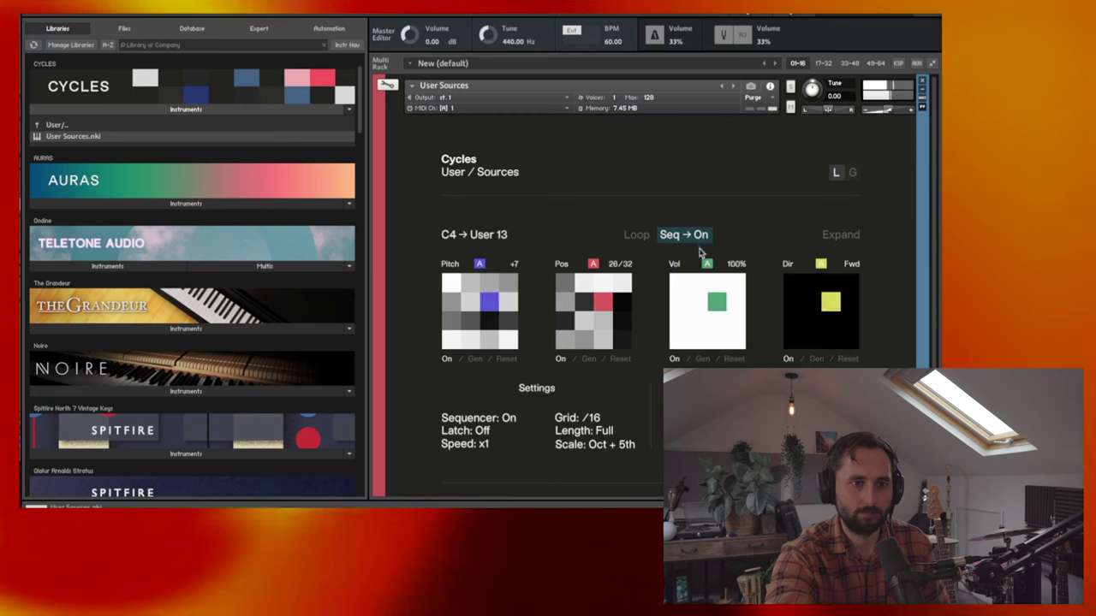
pyautogui.click(636, 237)
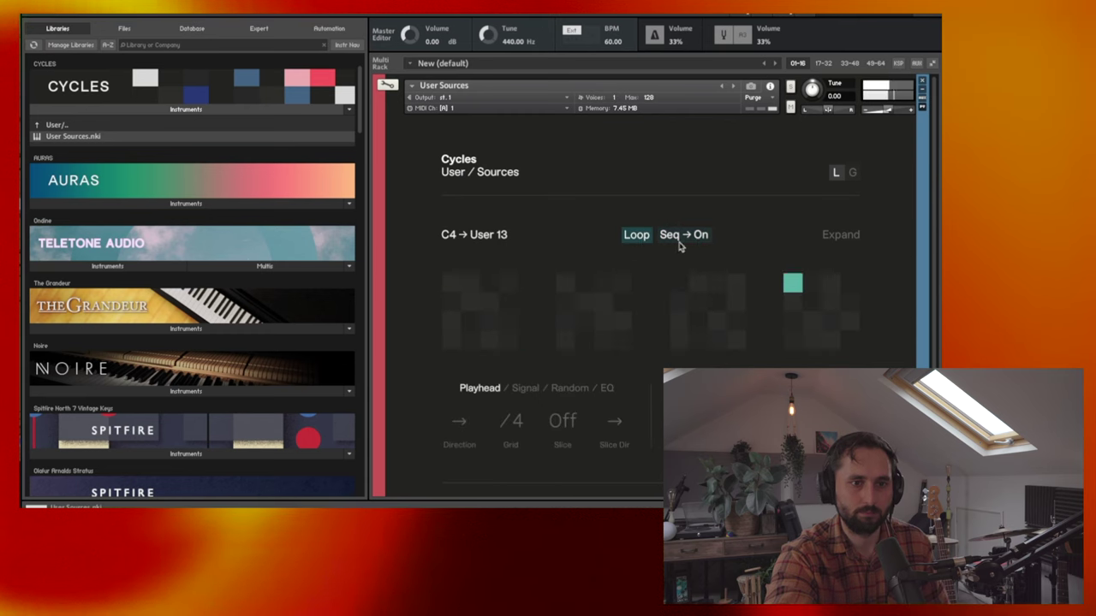
pyautogui.click(679, 244)
pyautogui.click(701, 236)
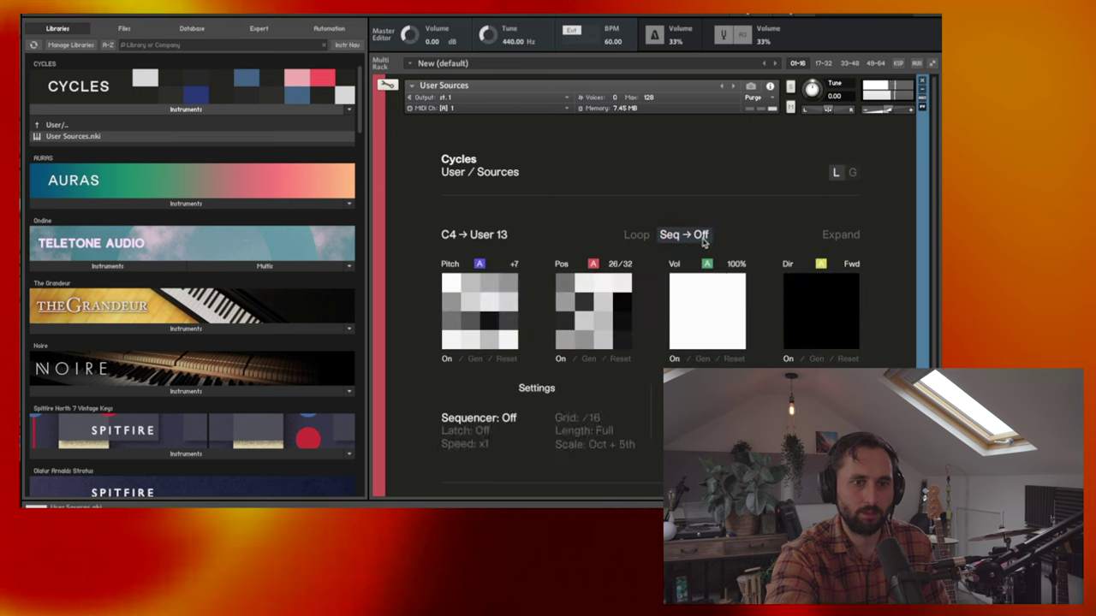
pyautogui.click(701, 237)
pyautogui.click(636, 234)
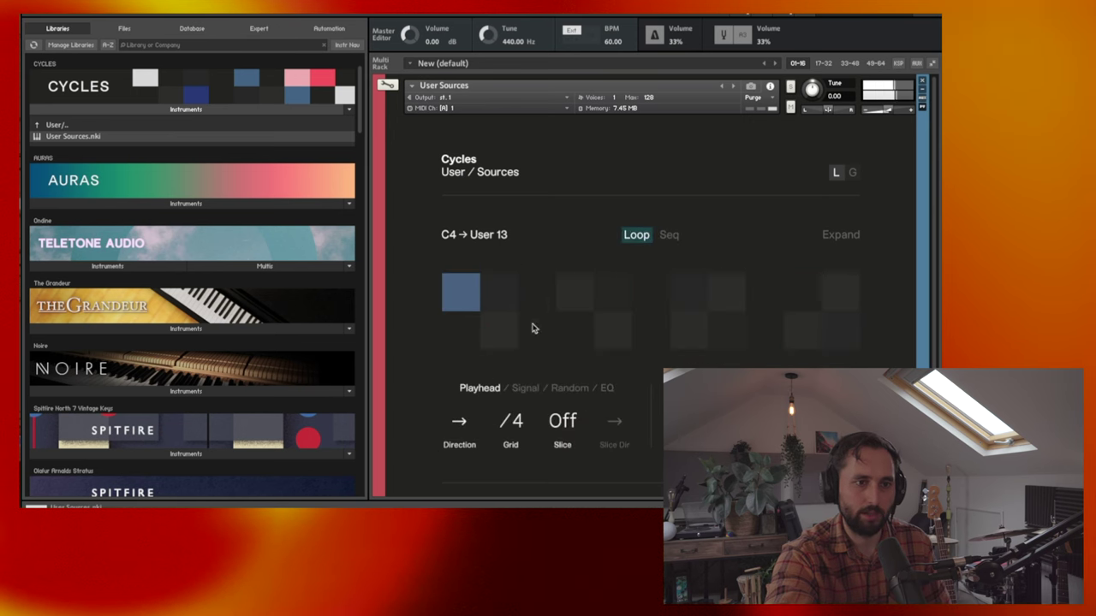
pyautogui.moveTo(514, 435); pyautogui.dragTo(524, 379)
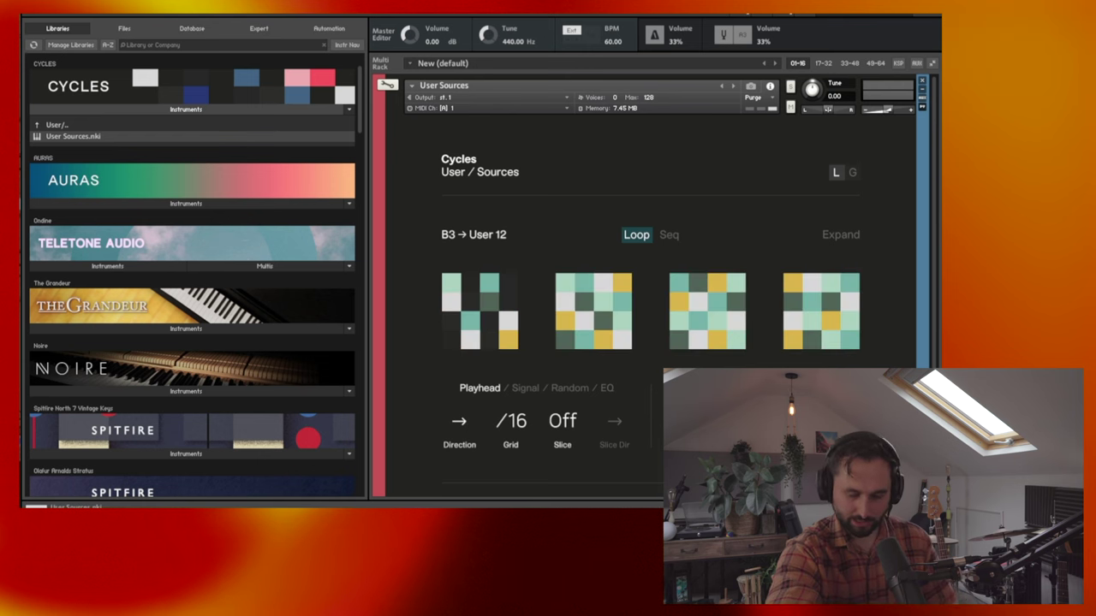
# Step: Load Cassel Shades - Noise 1 from Auras' Noise + Texture folder, replacing the current instrument
pyautogui.click(205, 188)
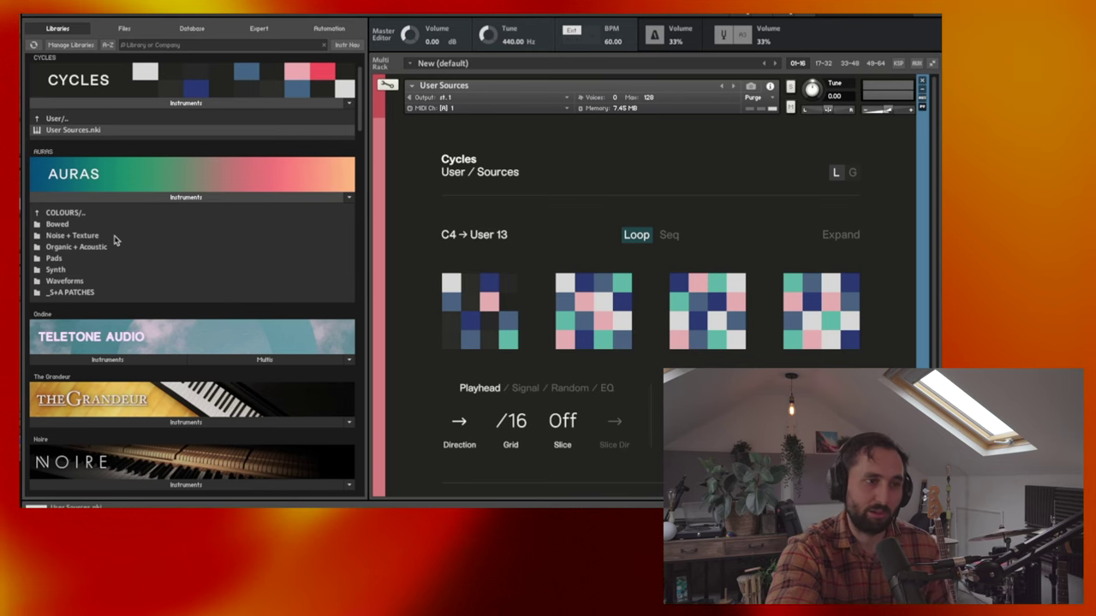
pyautogui.click(85, 237)
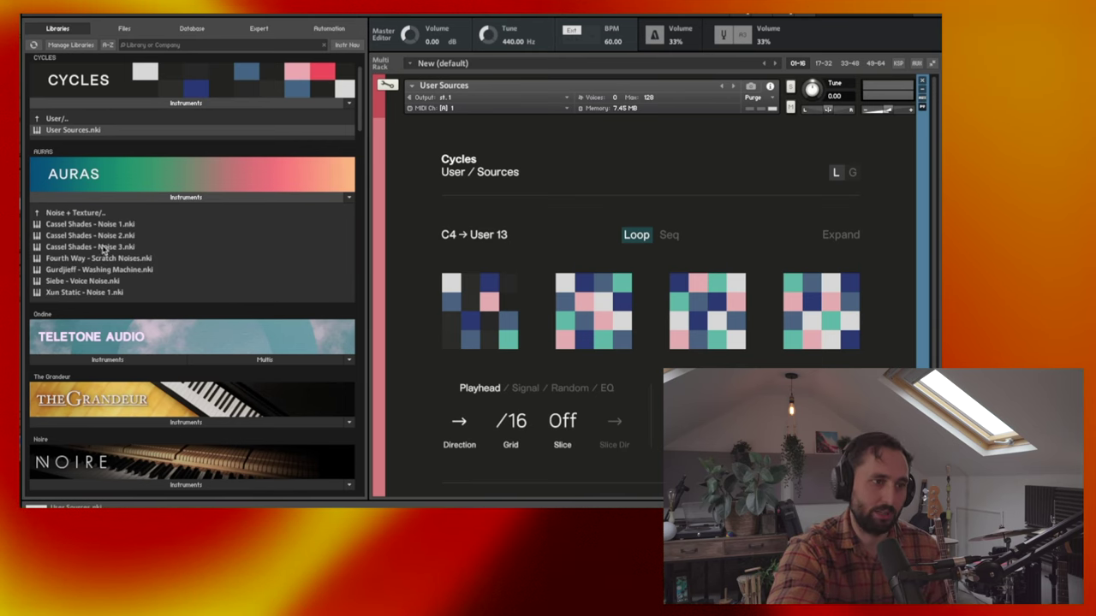
pyautogui.moveTo(86, 225); pyautogui.dragTo(437, 200)
pyautogui.click(440, 185)
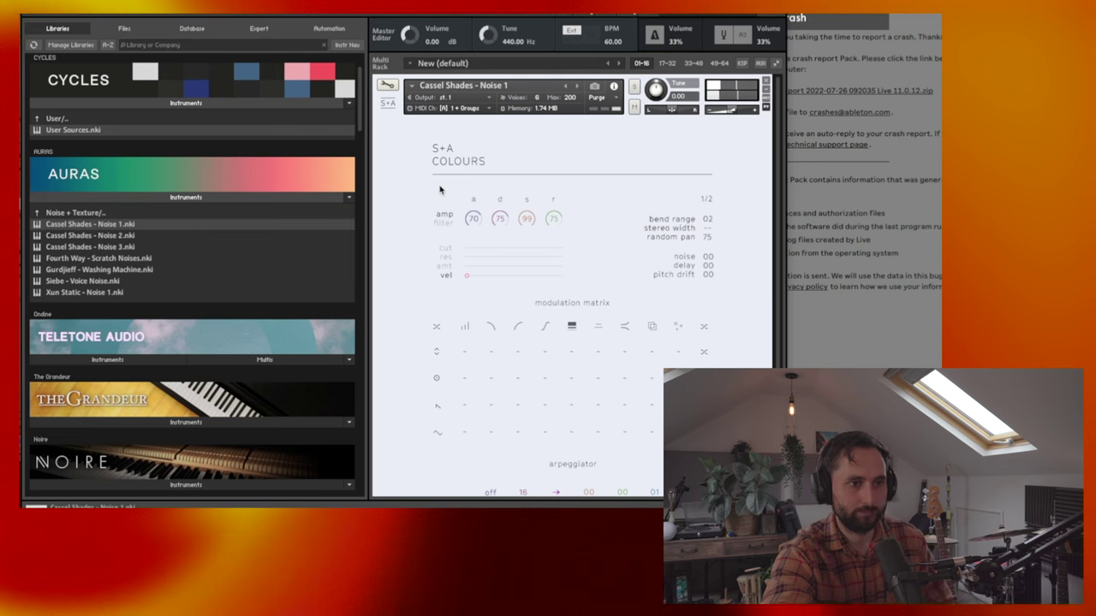
# Step: Audition Auras pads Replica - Ebow Smooth, Wilhelm Dream - Slices and Wilhelm Dream - Pad
pyautogui.click(79, 213)
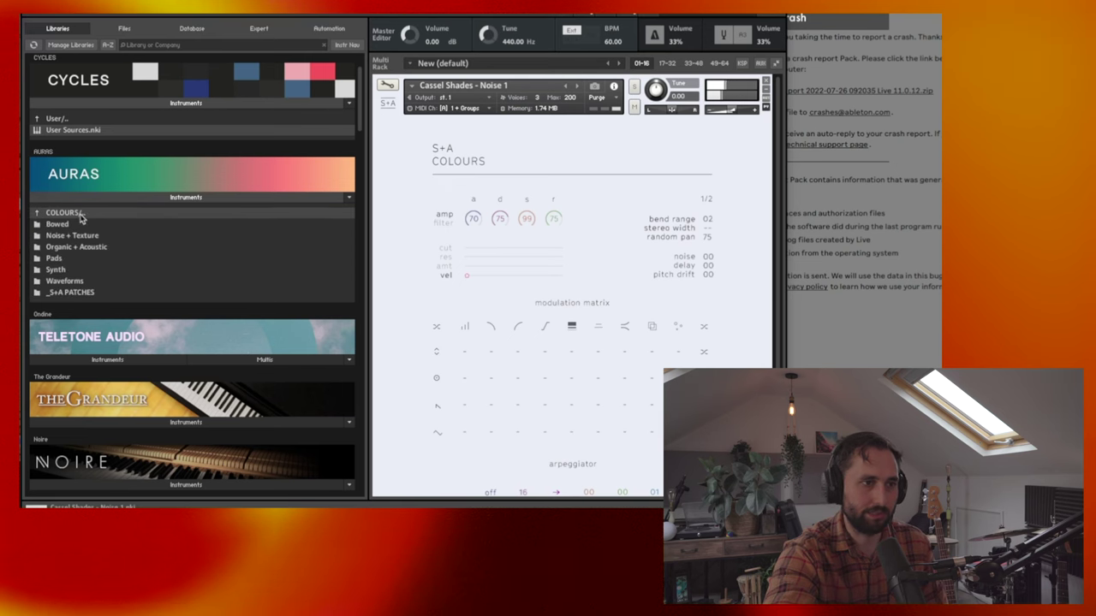
pyautogui.click(53, 258)
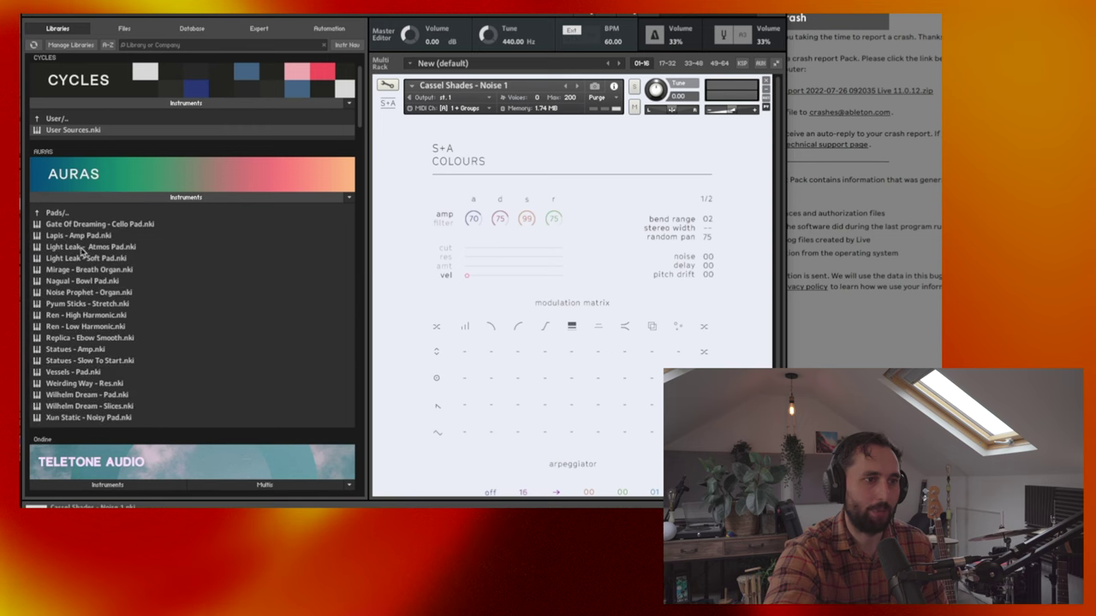
pyautogui.doubleClick(89, 337)
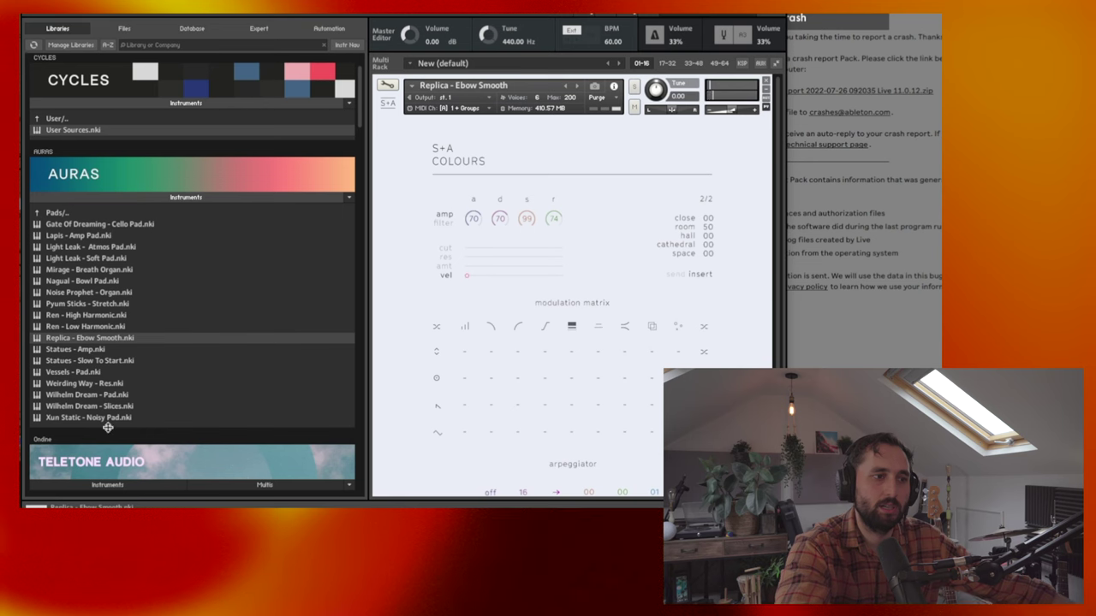
pyautogui.moveTo(94, 406); pyautogui.dragTo(455, 246)
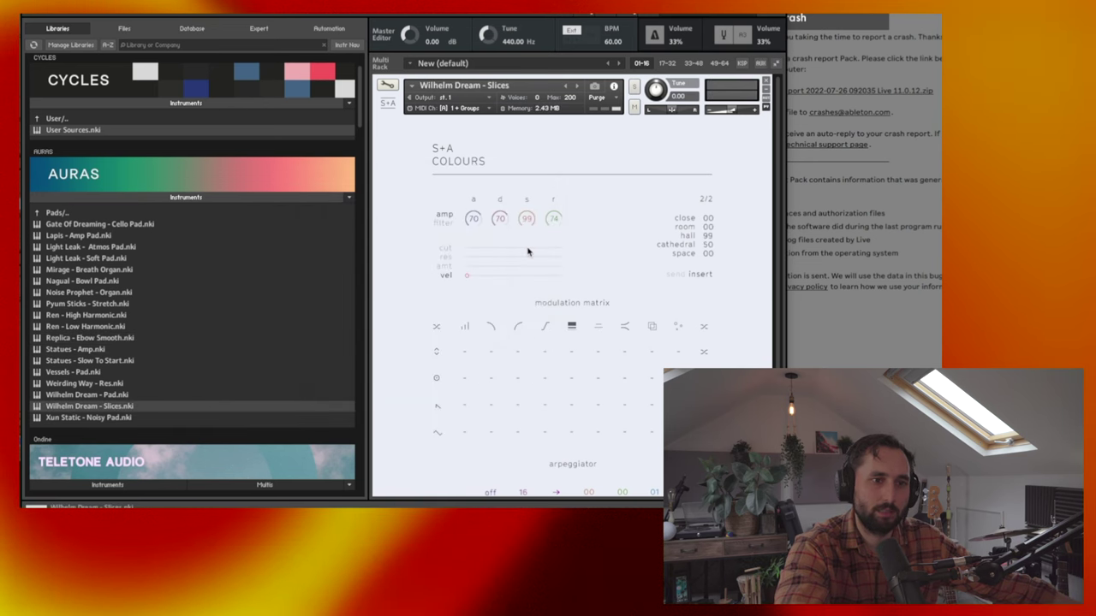
pyautogui.moveTo(88, 395); pyautogui.dragTo(557, 230)
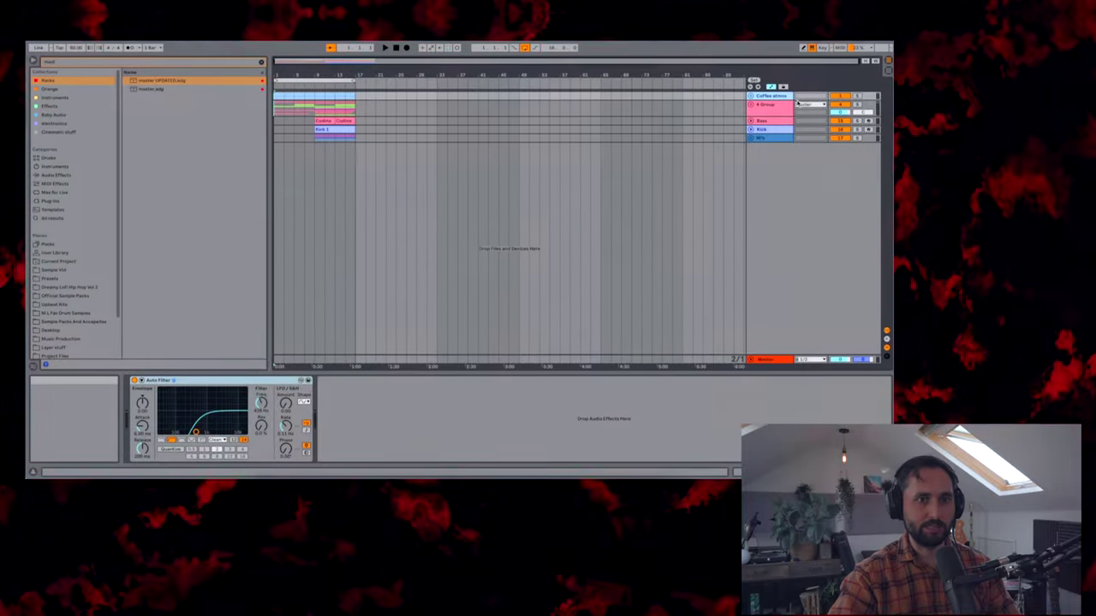
# Step: Start playback and unfold the 4 Group to reveal its Codine, Kontakt and Weaver tracks
pyautogui.press('space')
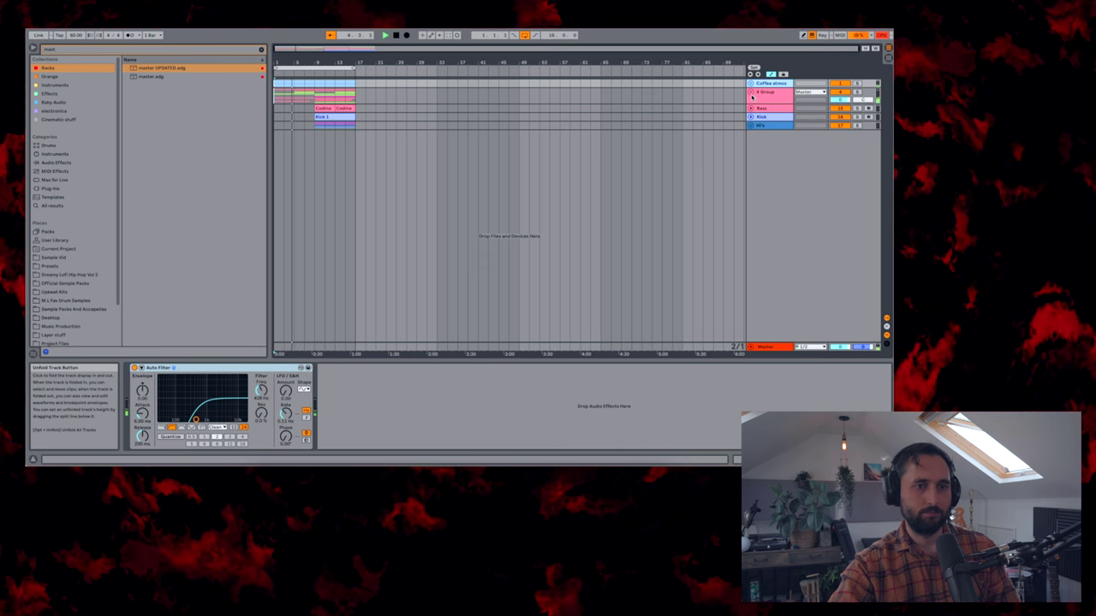
pyautogui.click(751, 97)
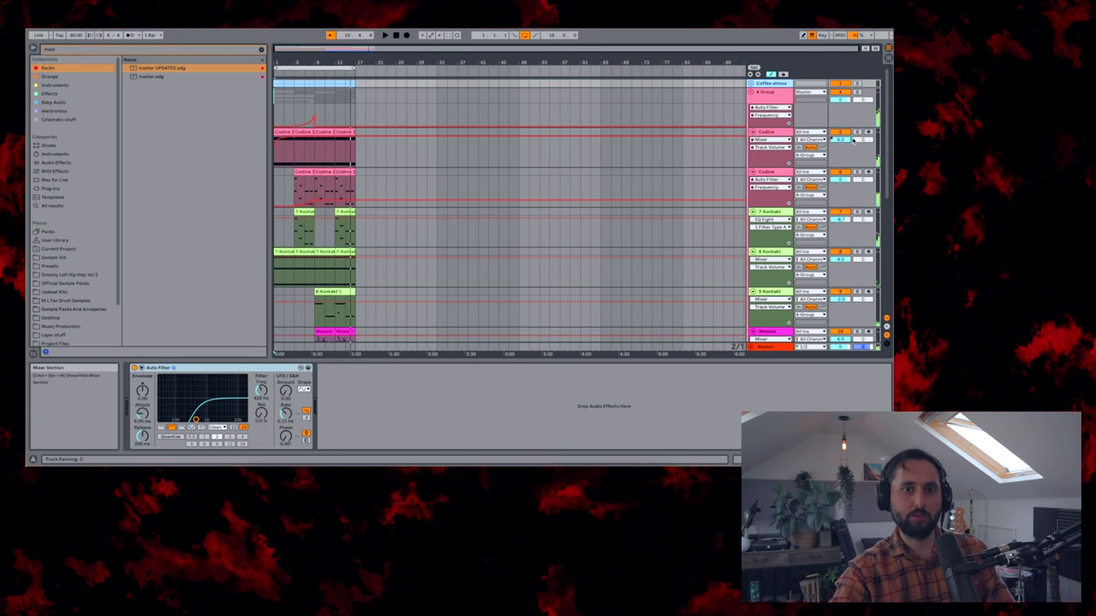
# Step: Solo the first Codine track and view its Kontakt instrument, then close the window
pyautogui.click(857, 132)
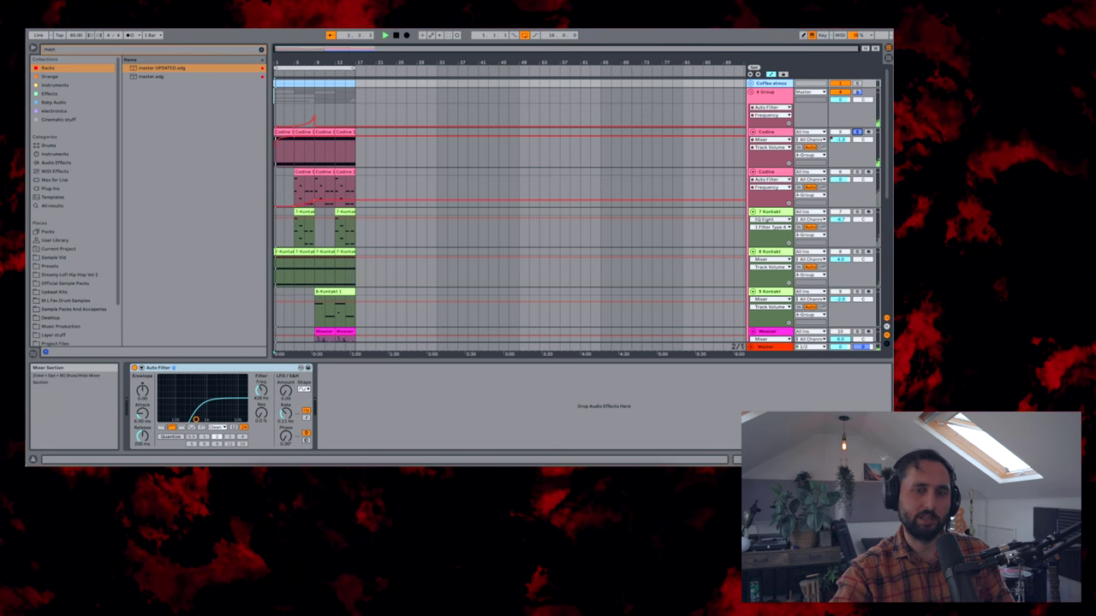
pyautogui.click(786, 134)
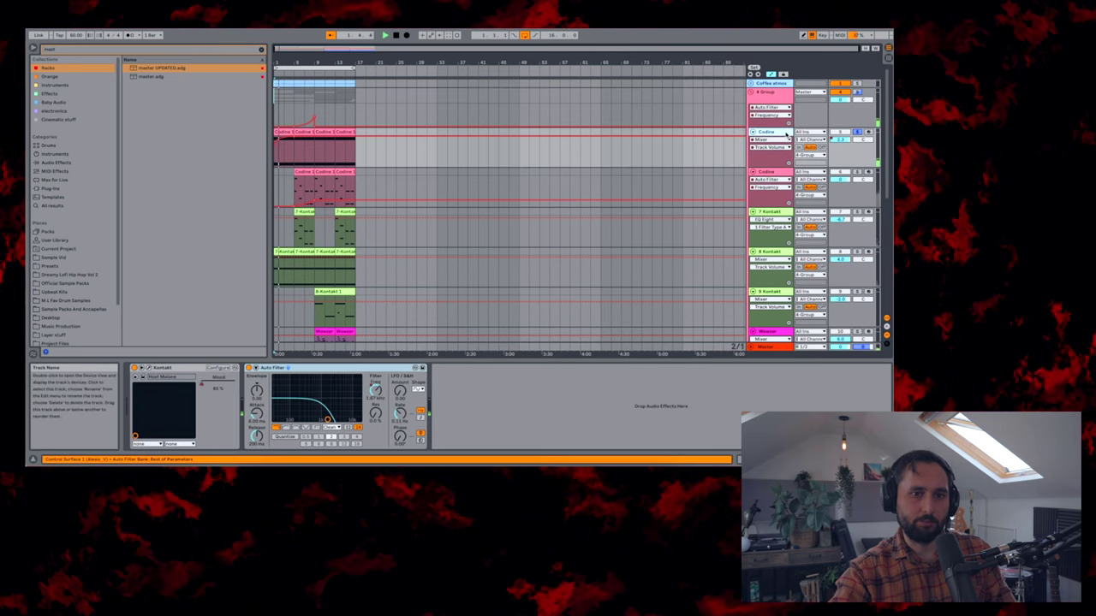
pyautogui.click(142, 367)
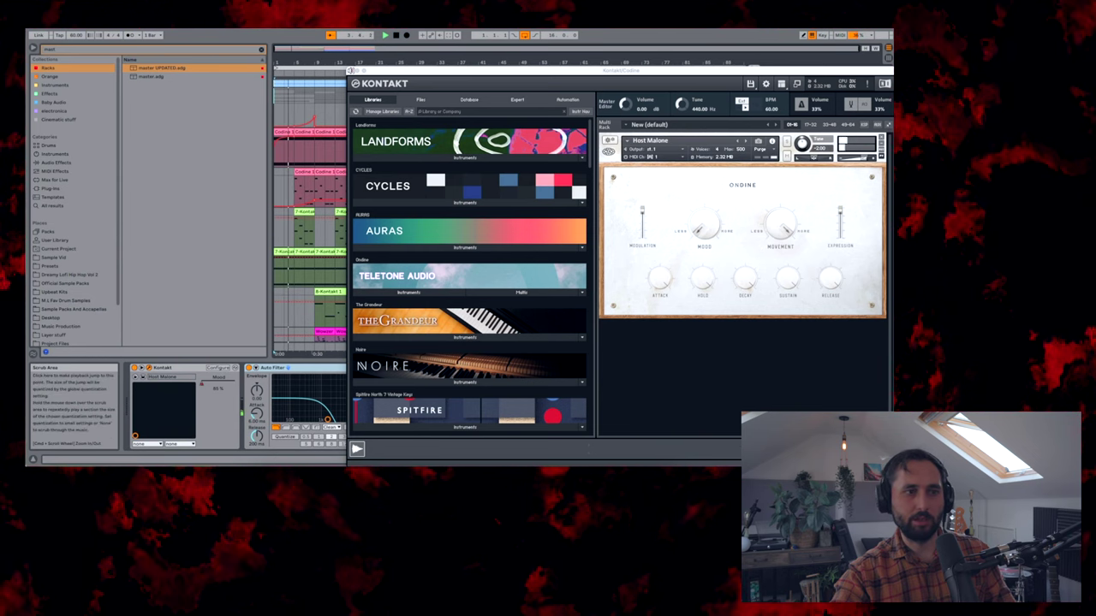
pyautogui.hotkey('ctrl', 'alt', 'p')
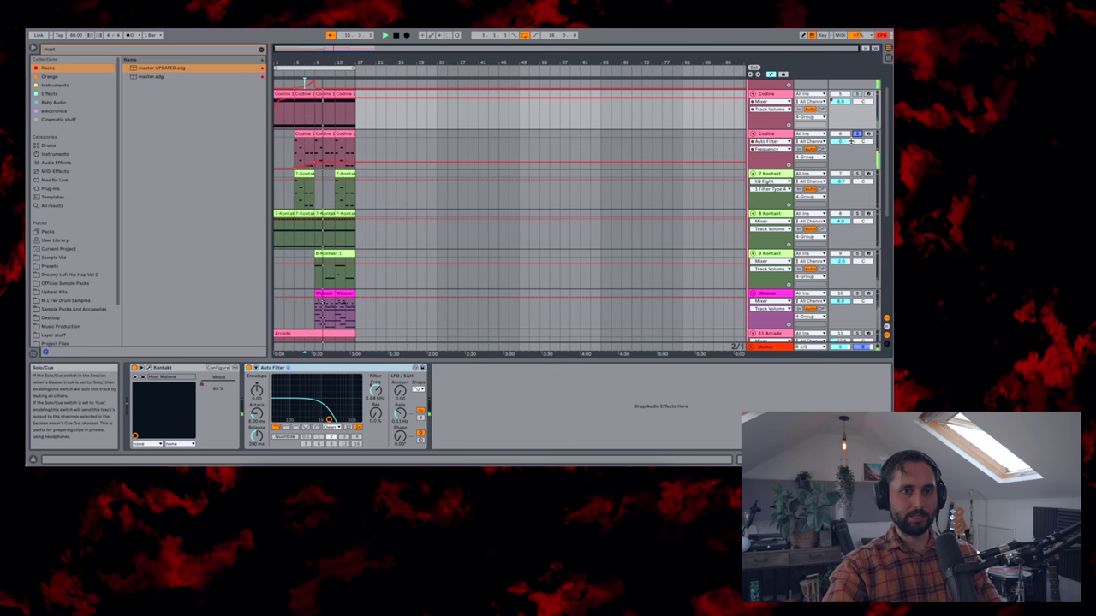
# Step: Check the second Codine track's Kontakt instrument, then move on to the 7-Kontakt track
pyautogui.click(296, 150)
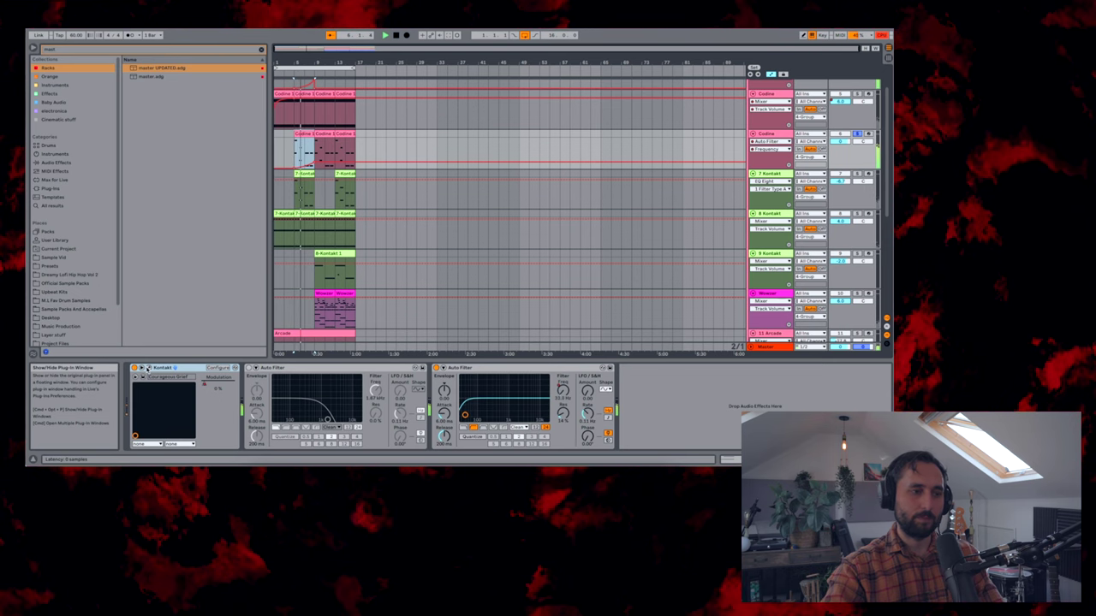
pyautogui.click(148, 368)
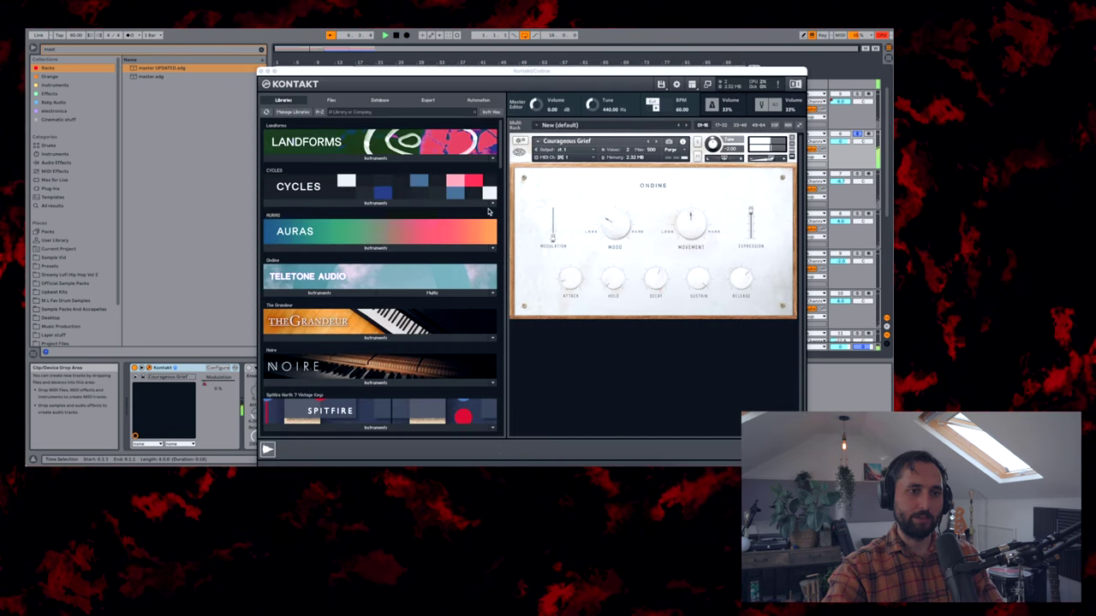
pyautogui.click(263, 72)
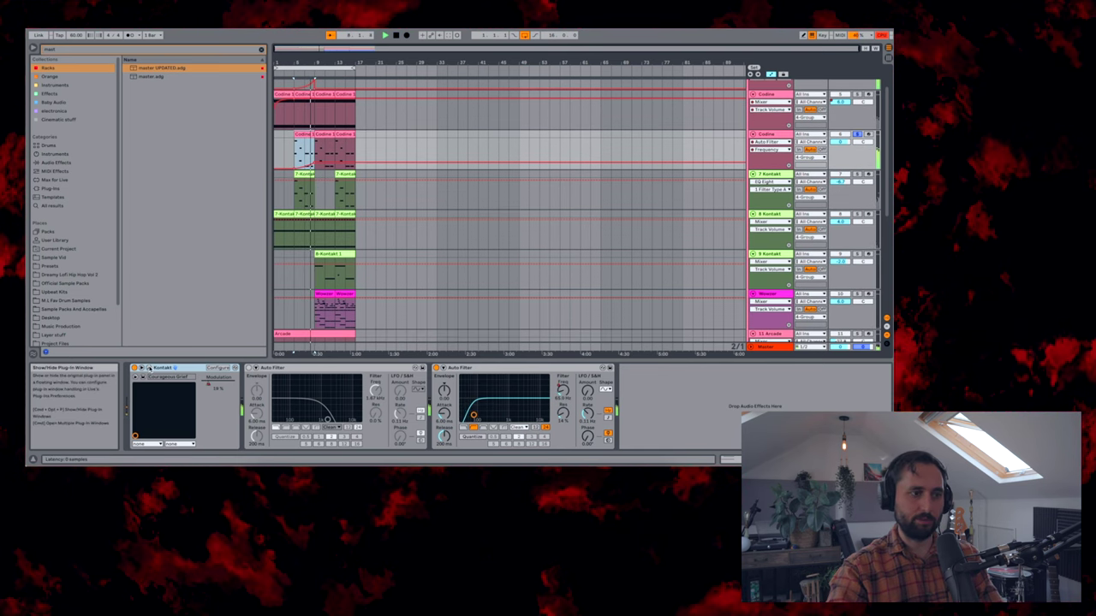
pyautogui.click(148, 368)
pyautogui.click(148, 368)
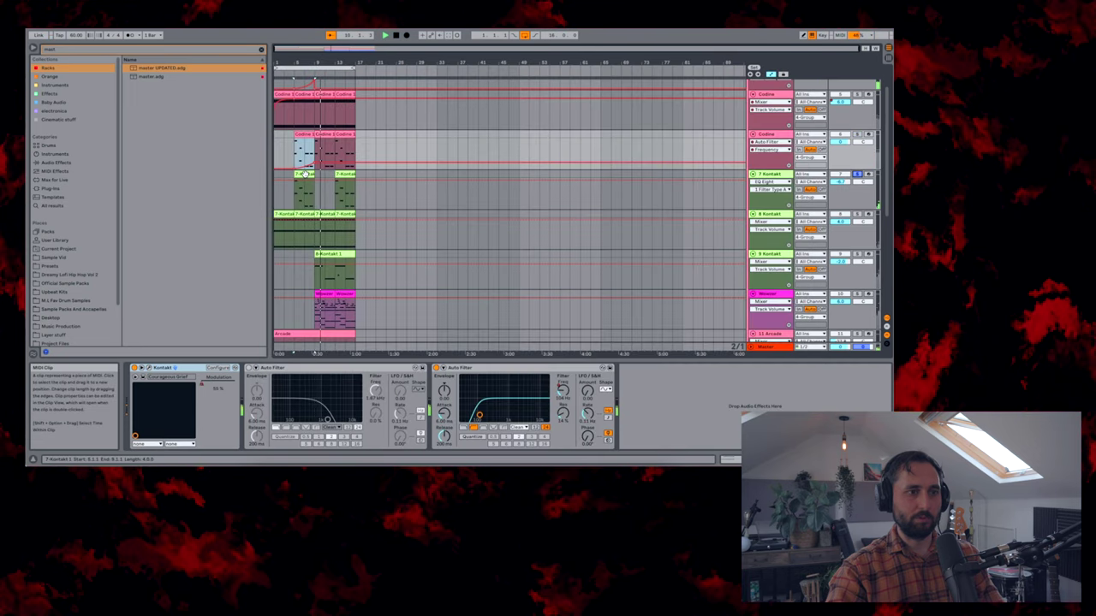
# Step: Check the Wilhelm Dream - Pad instrument on the next Kontakt track, then close it
pyautogui.press('Down')
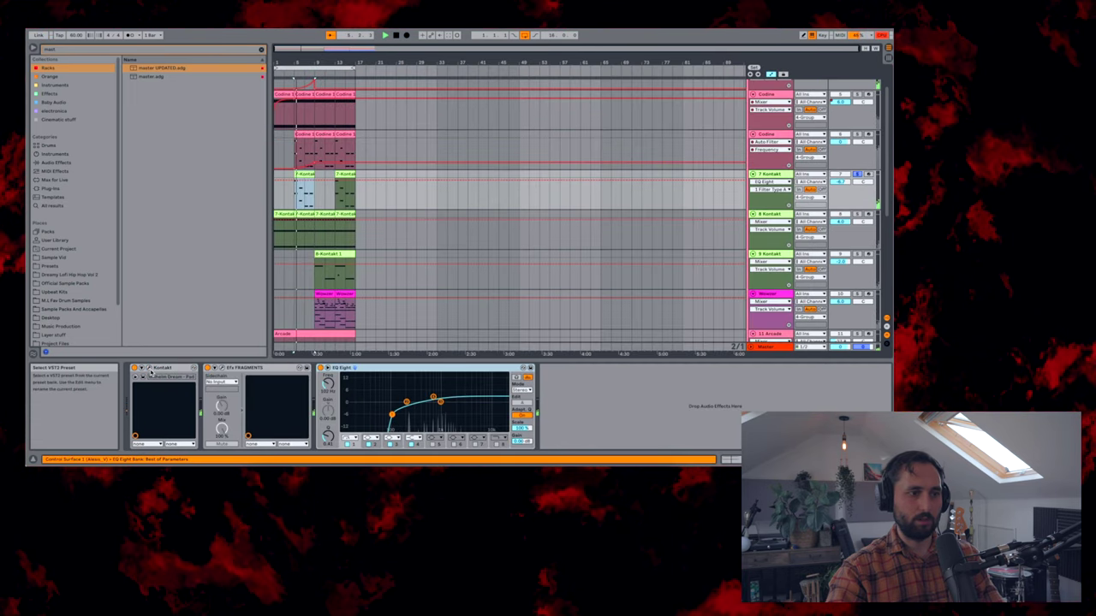
pyautogui.click(148, 368)
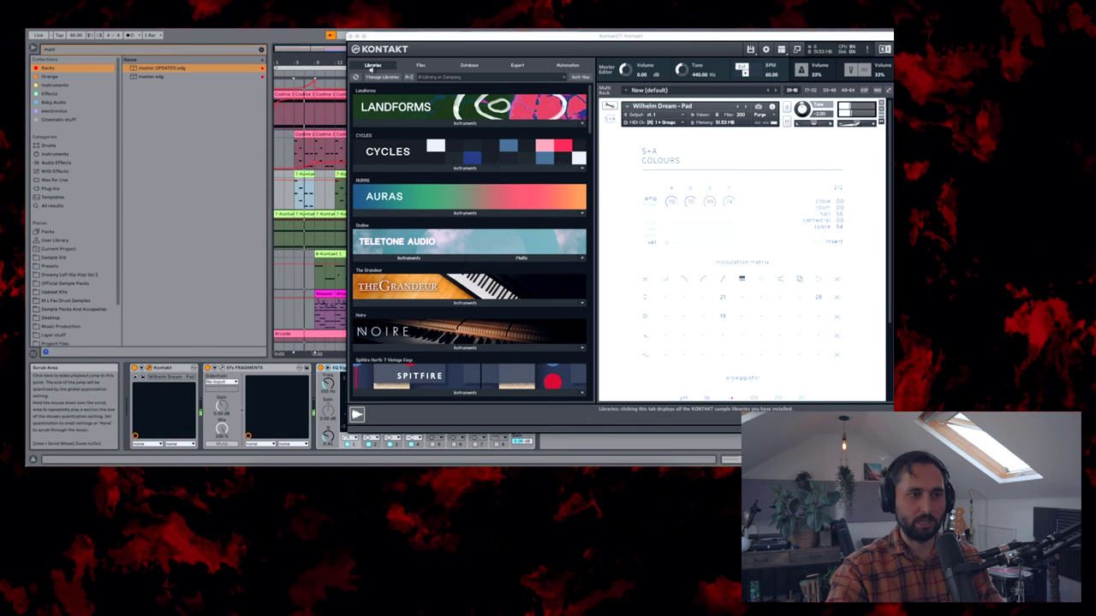
pyautogui.click(352, 37)
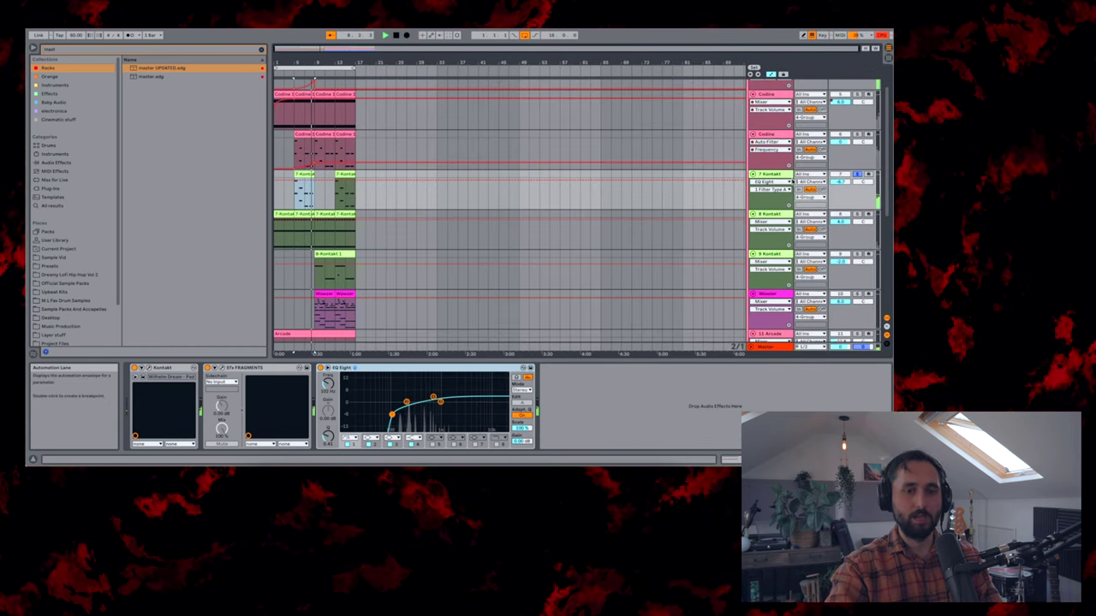
# Step: Select the 8-Kontakt track and check its Violin Plains instrument, then close it
pyautogui.click(286, 214)
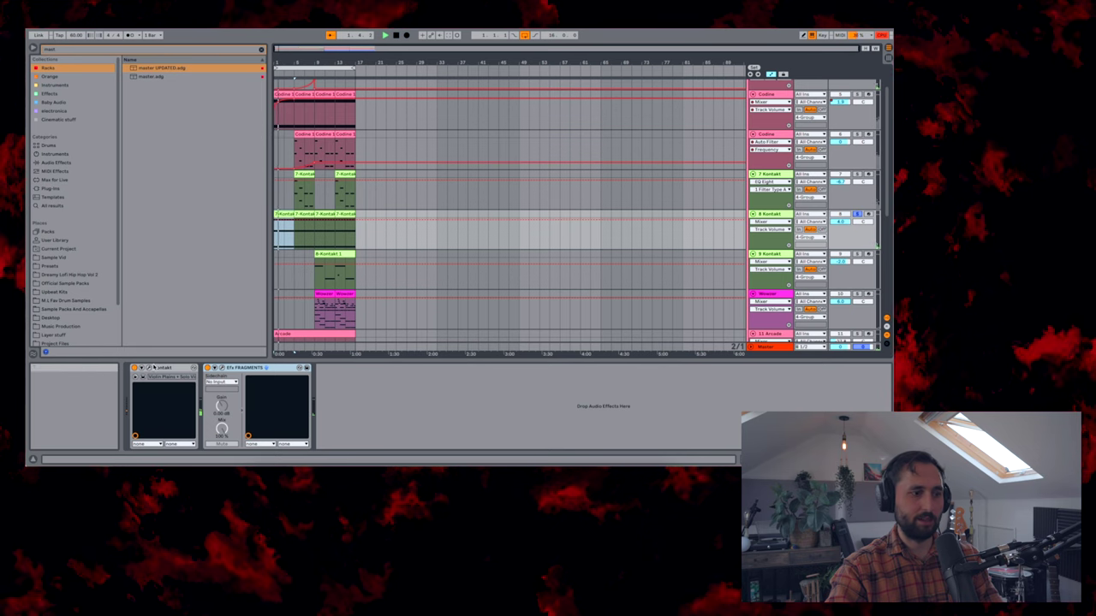
pyautogui.click(149, 368)
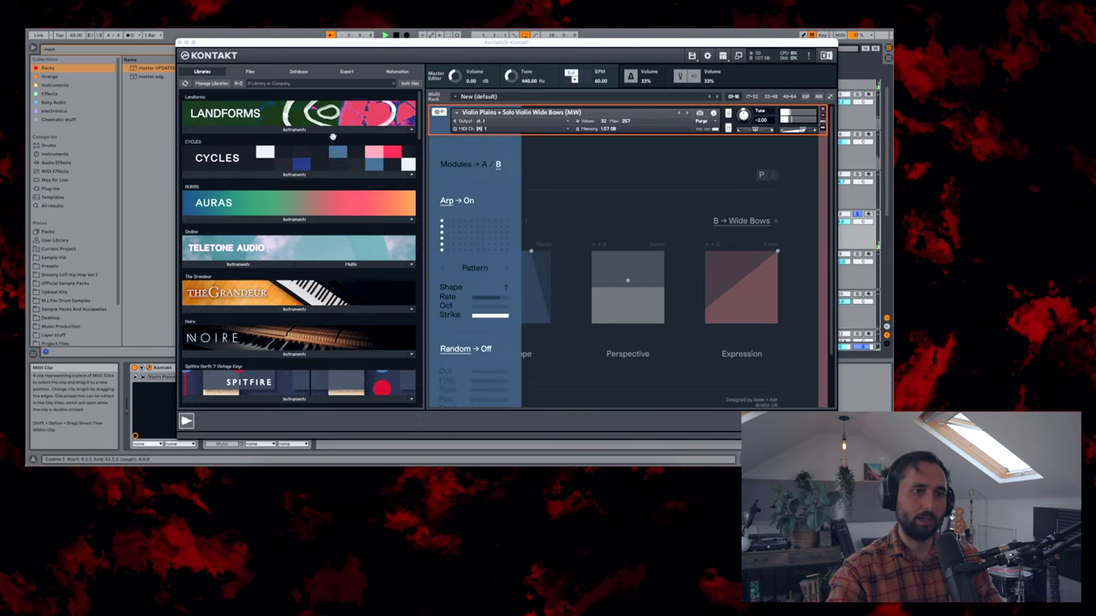
pyautogui.click(179, 44)
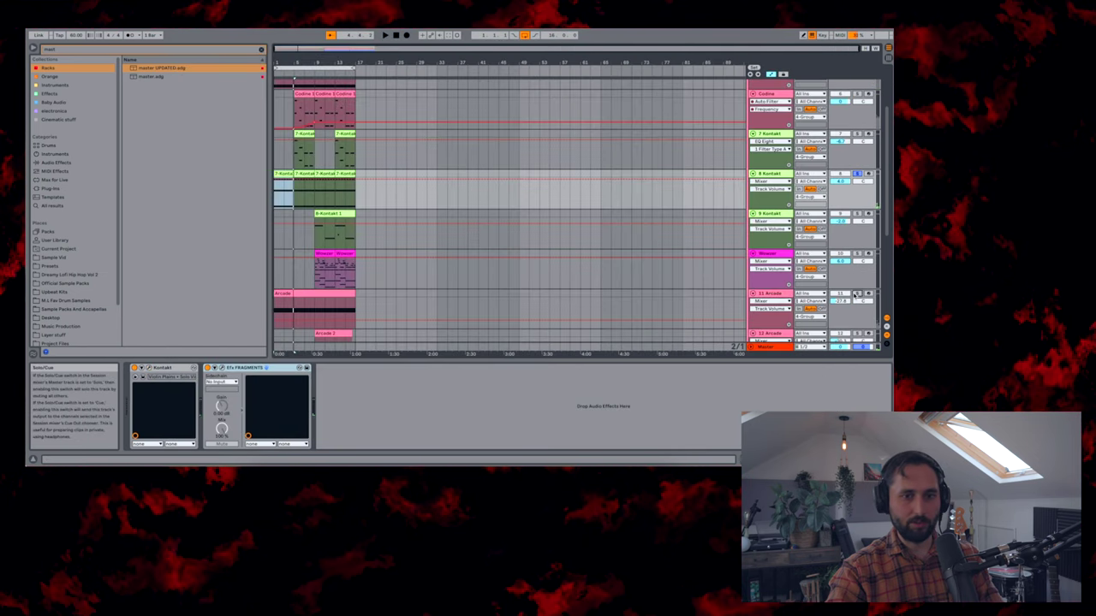
# Step: Solo and play the Arcade track, inspecting EFX Fragments' pan trajectory, left on Boomerang
pyautogui.click(857, 294)
pyautogui.press('space')
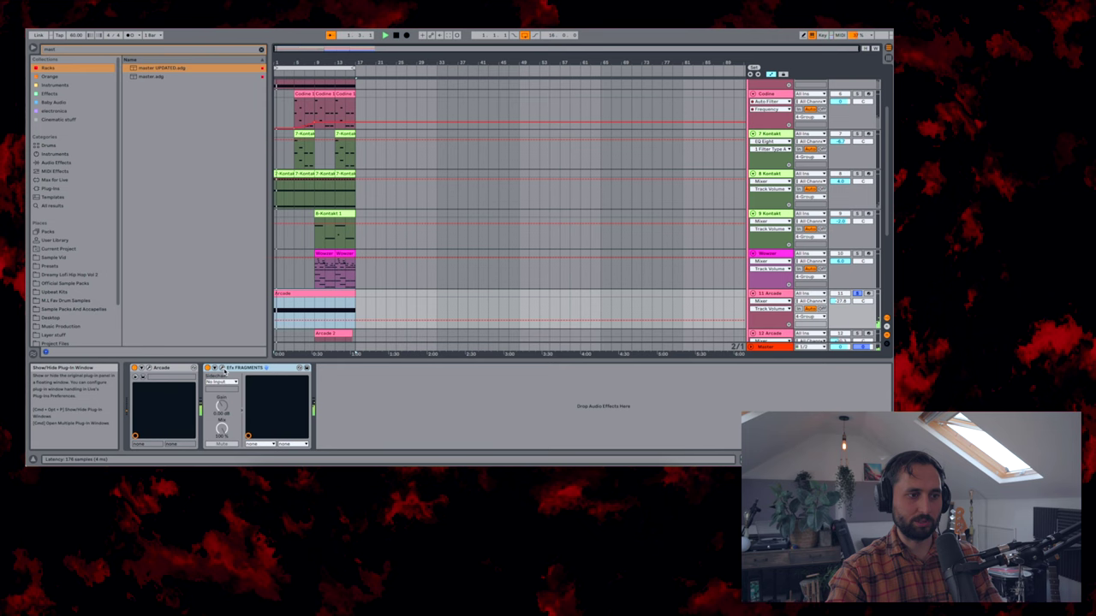
pyautogui.click(223, 369)
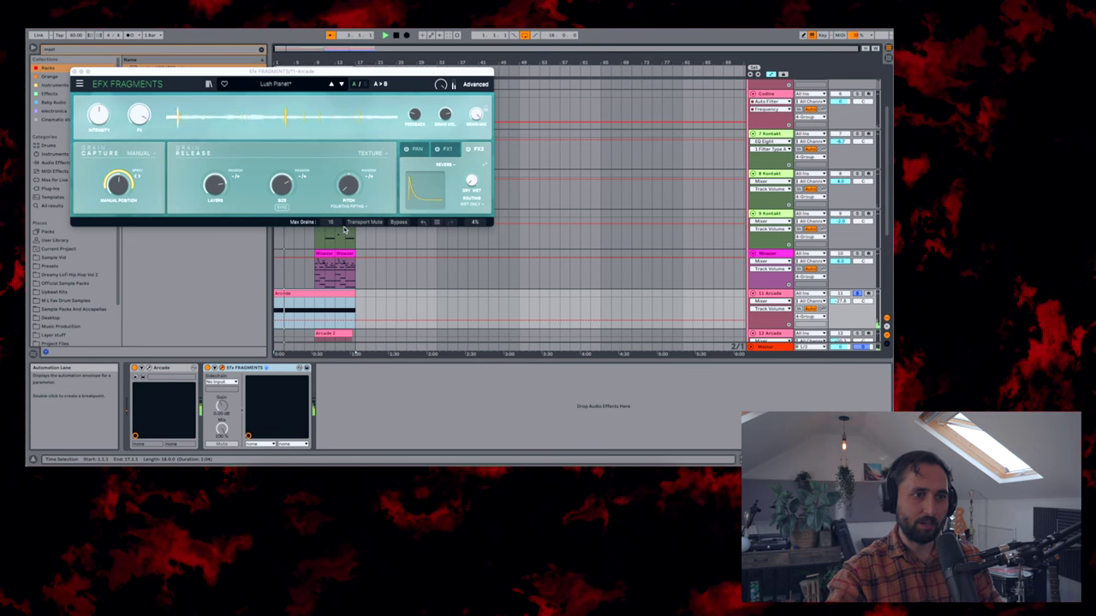
pyautogui.click(425, 153)
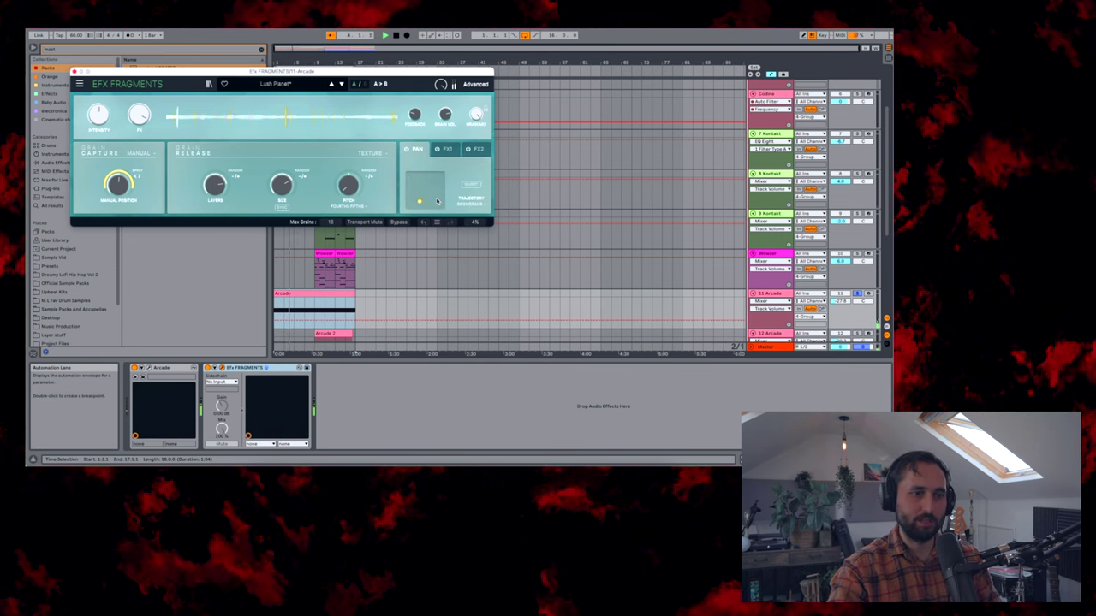
pyautogui.click(475, 204)
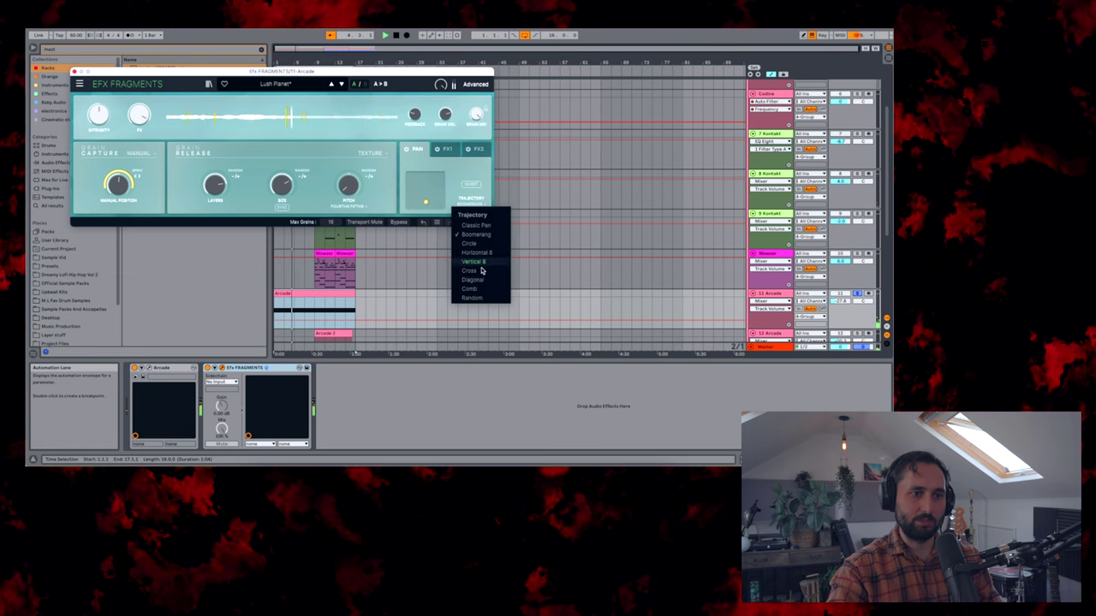
pyautogui.click(471, 169)
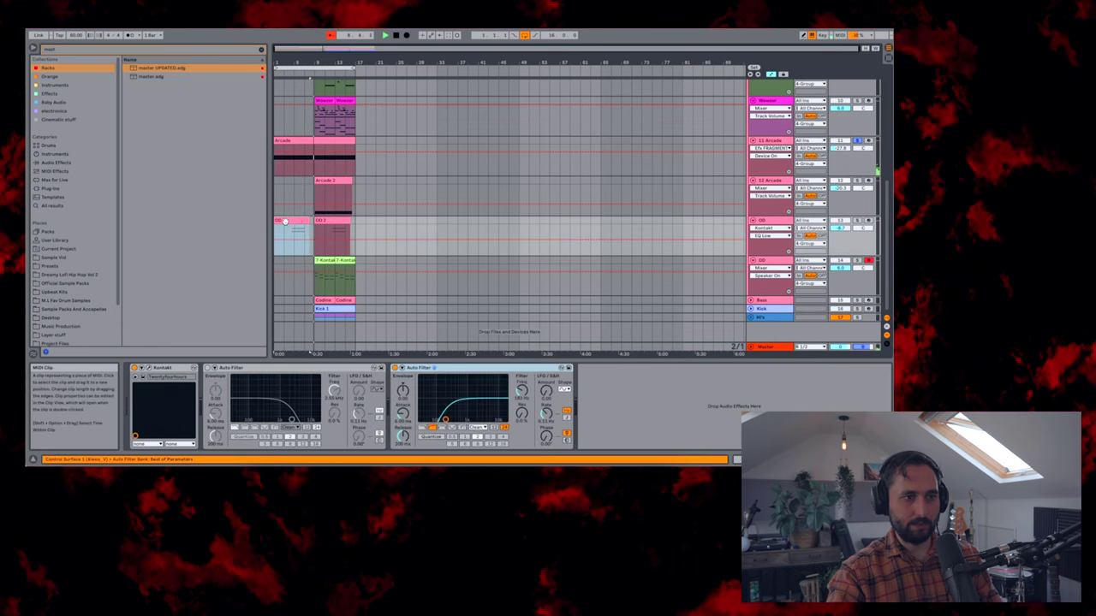
pyautogui.click(857, 220)
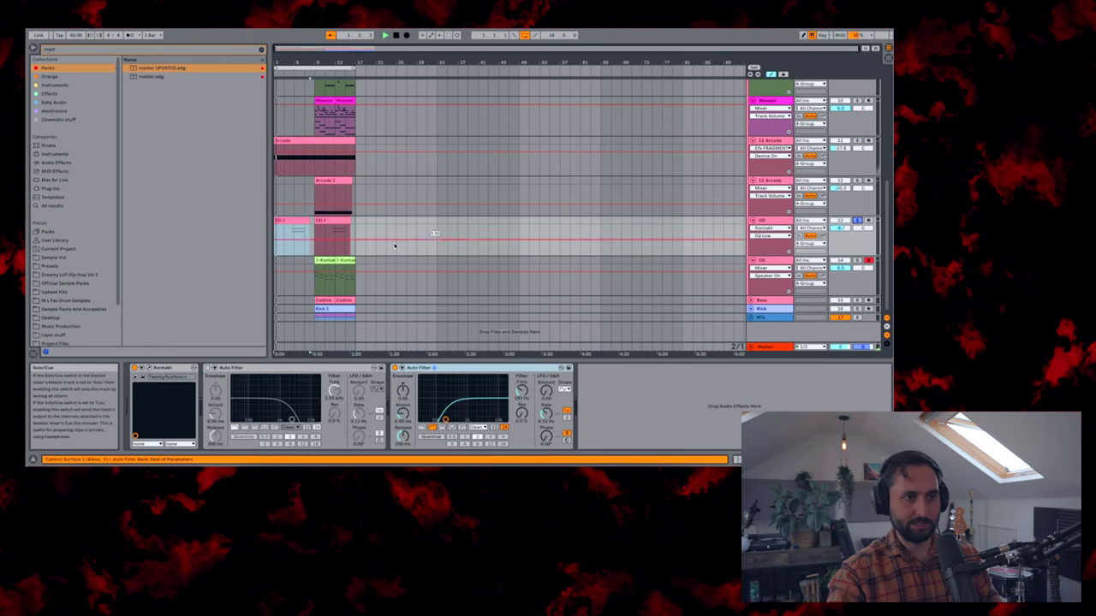
pyautogui.click(285, 120)
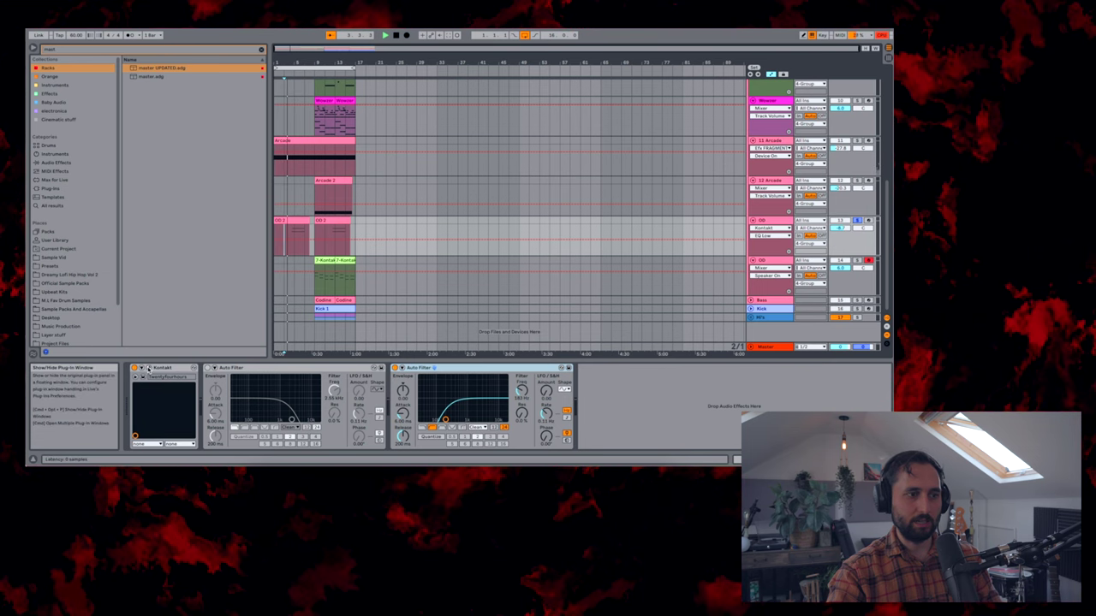
pyautogui.click(148, 369)
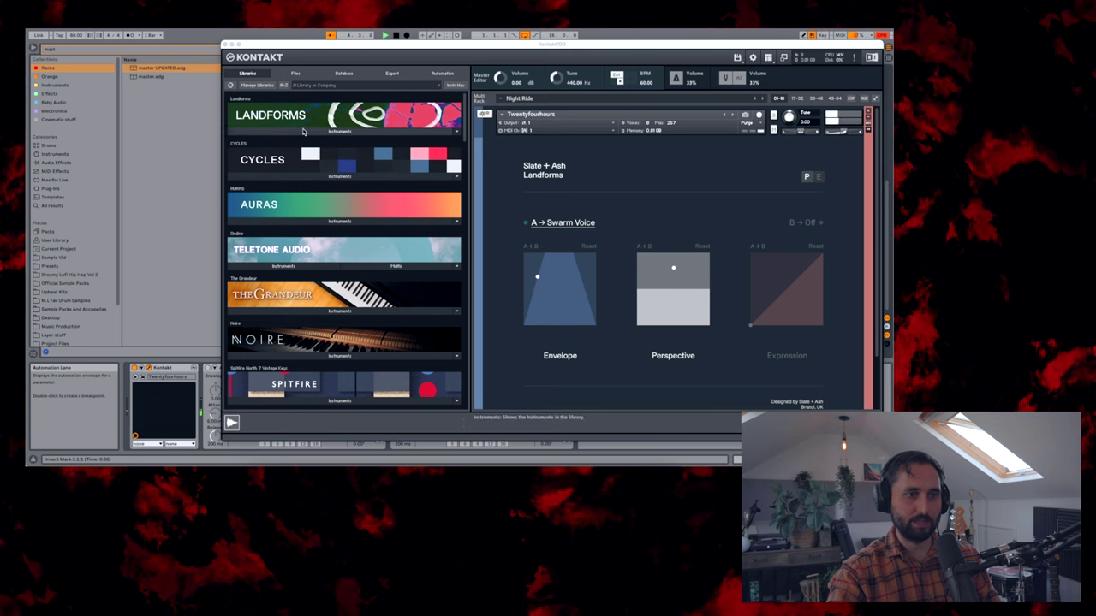
pyautogui.click(224, 44)
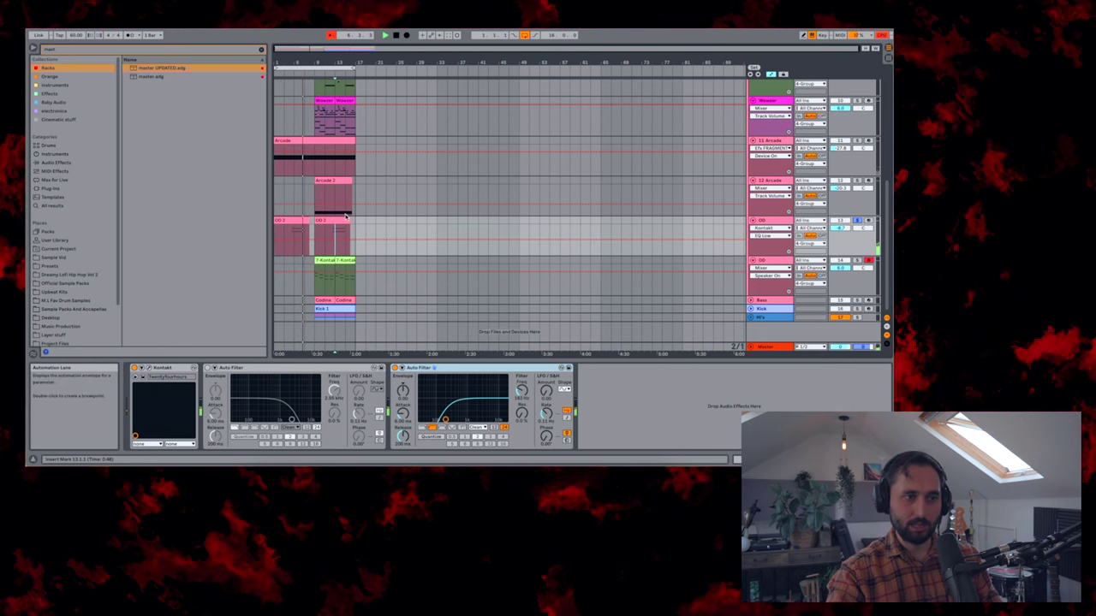
pyautogui.scroll(5, 342, 221)
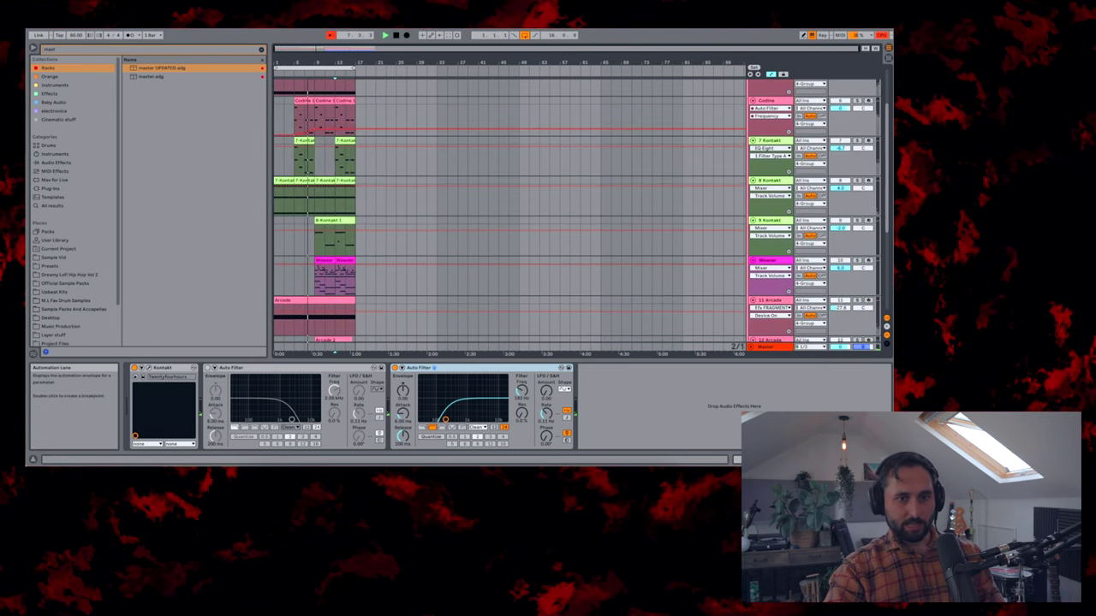
# Step: Check track 9's Kontakt instrument by opening and closing its window
pyautogui.click(334, 238)
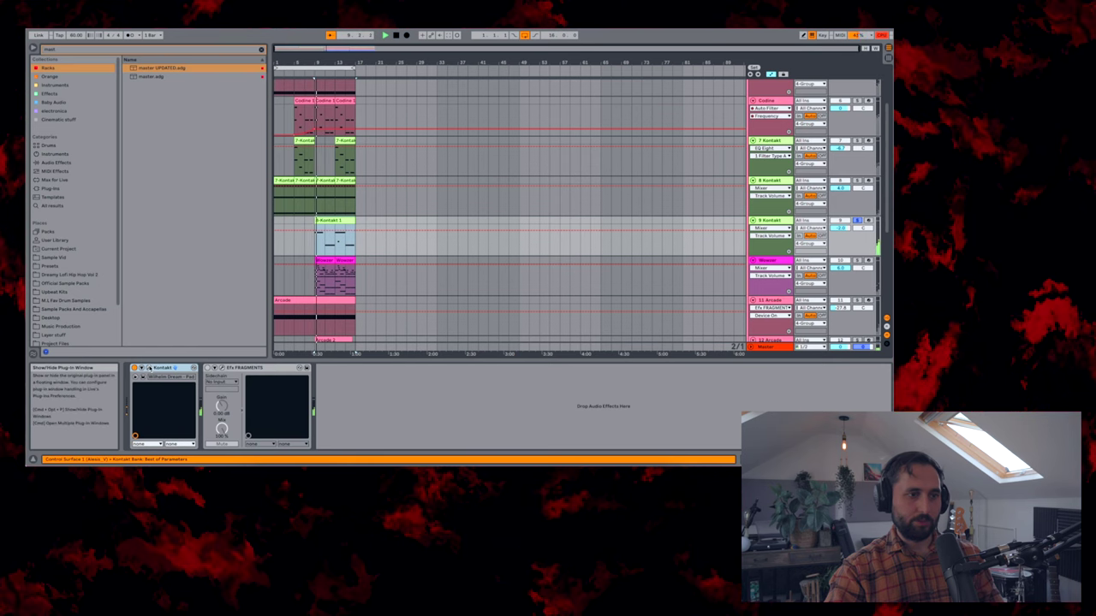
pyautogui.click(142, 375)
pyautogui.click(72, 72)
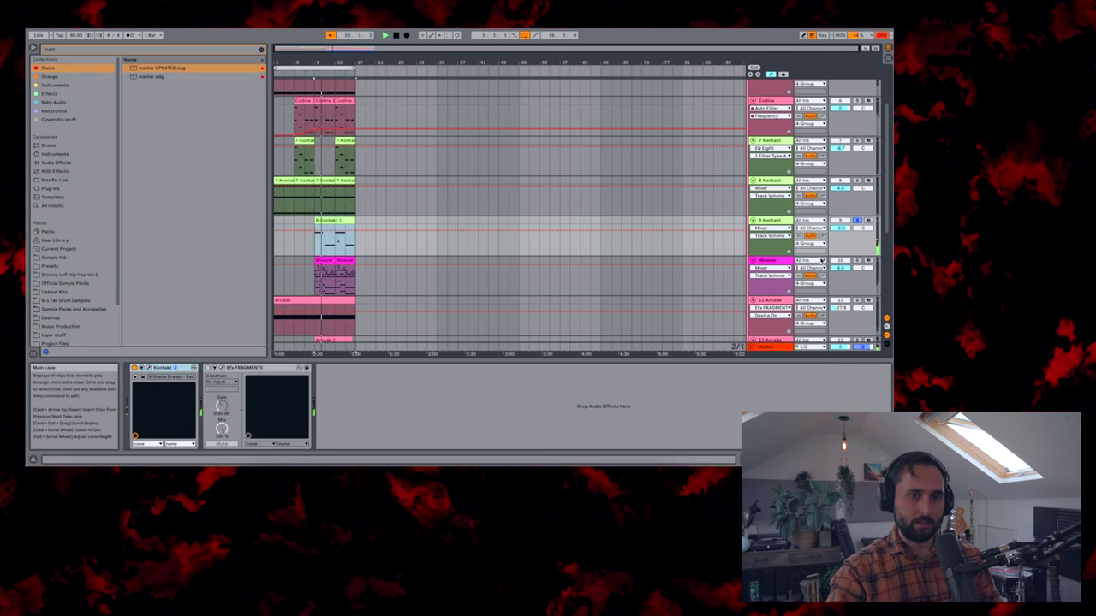
pyautogui.scroll(1, 495, 214)
pyautogui.scroll(-4, 479, 214)
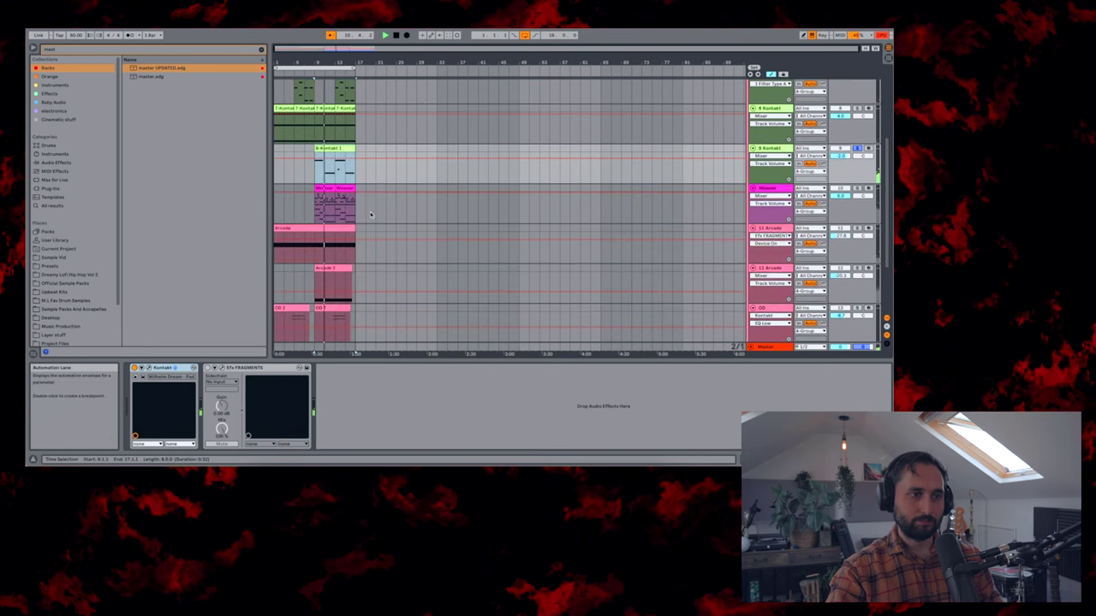
# Step: Solo the Wowser track and view the Wilhelm Dream pad and Felt Grand Piano instruments
pyautogui.click(857, 188)
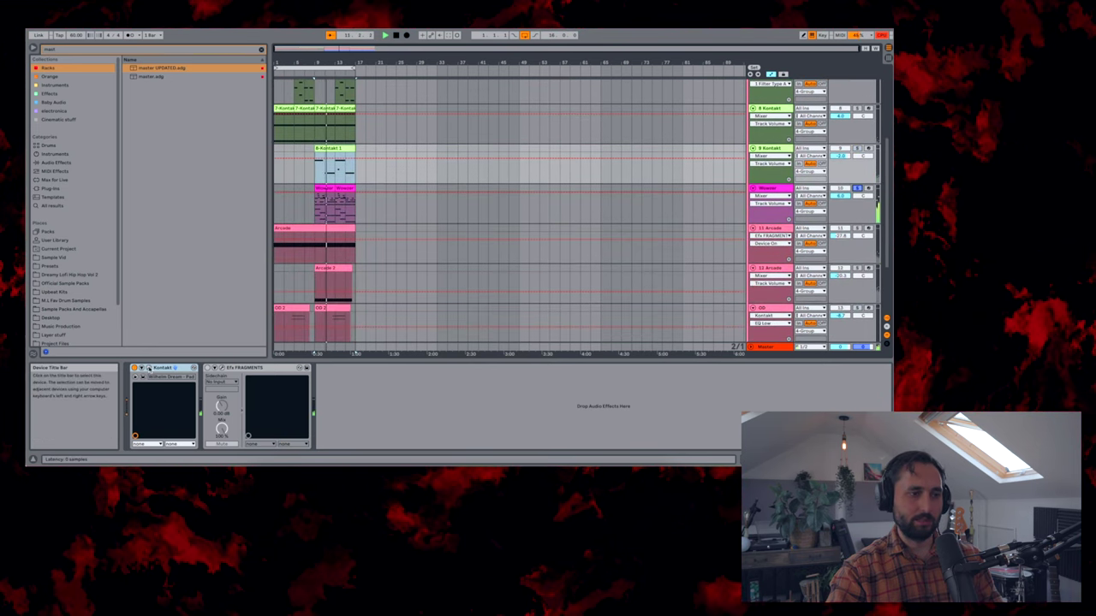
pyautogui.click(149, 367)
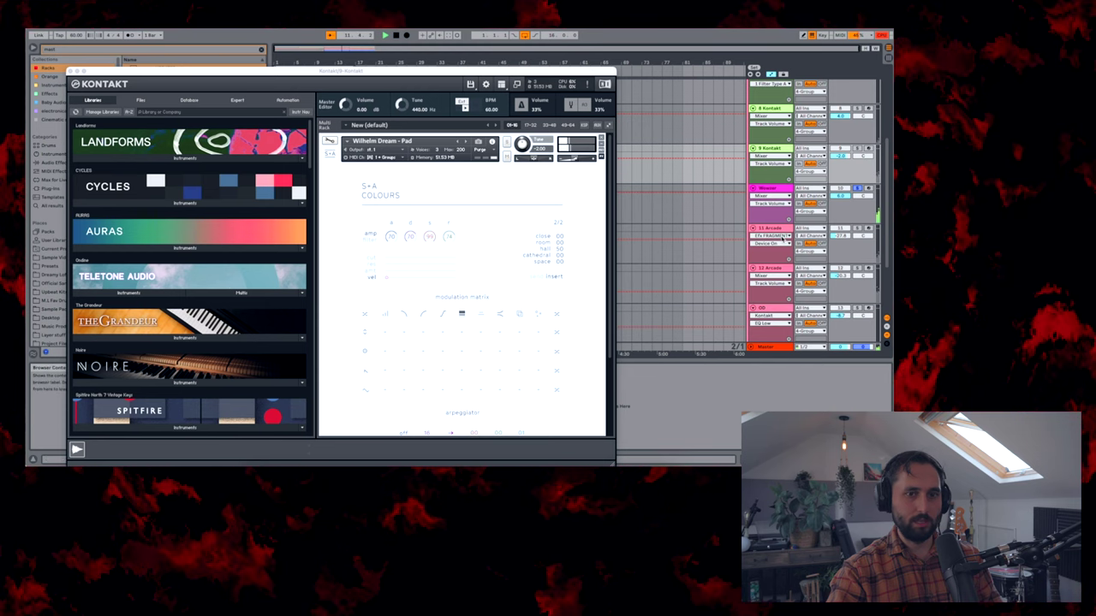
pyautogui.click(777, 188)
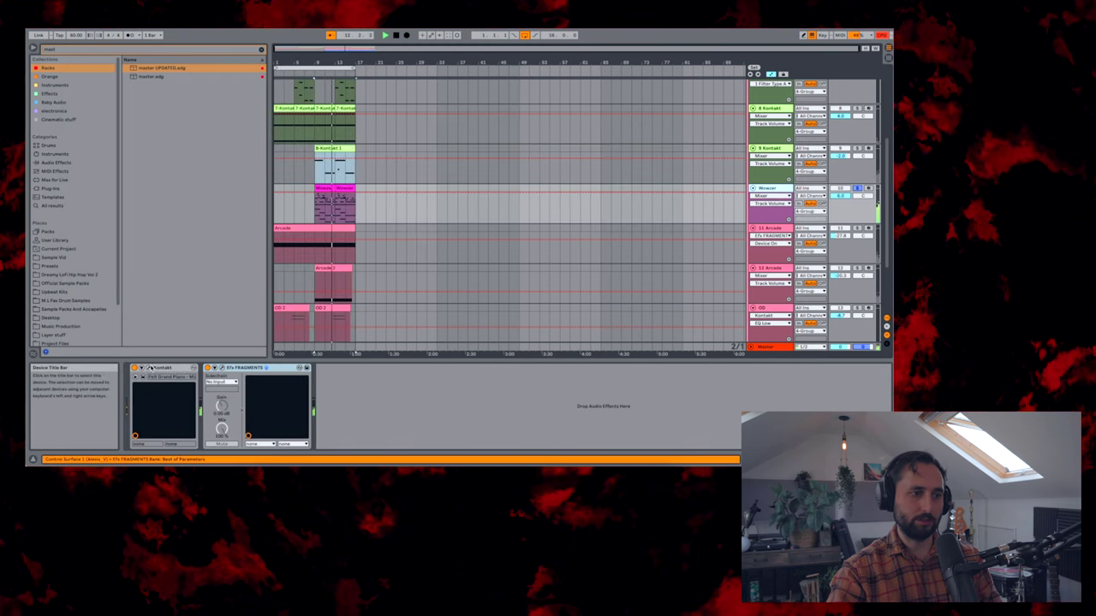
pyautogui.click(147, 368)
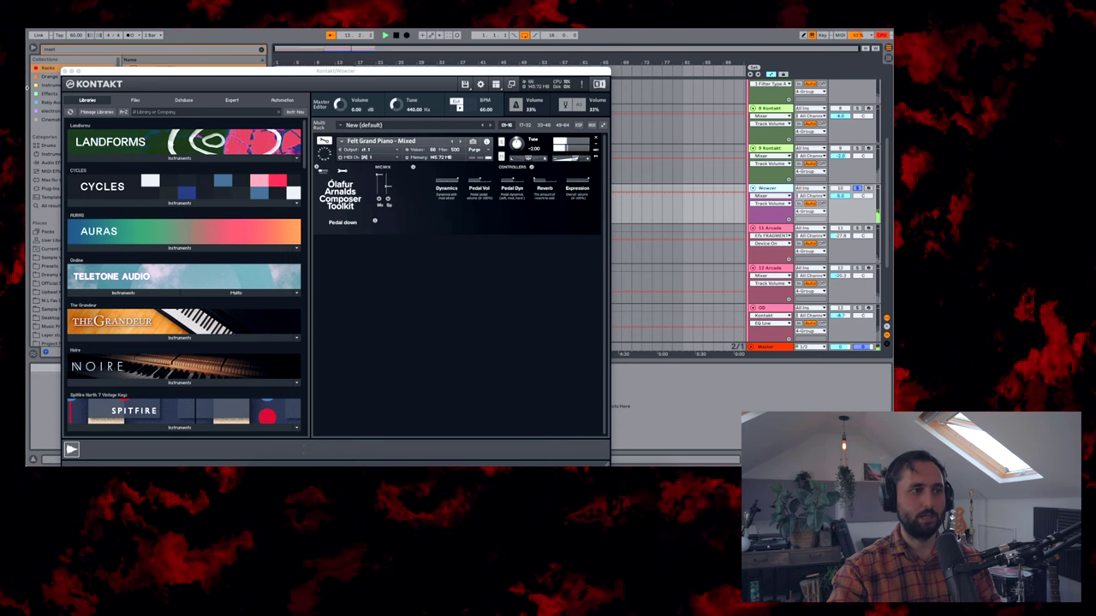
pyautogui.click(66, 72)
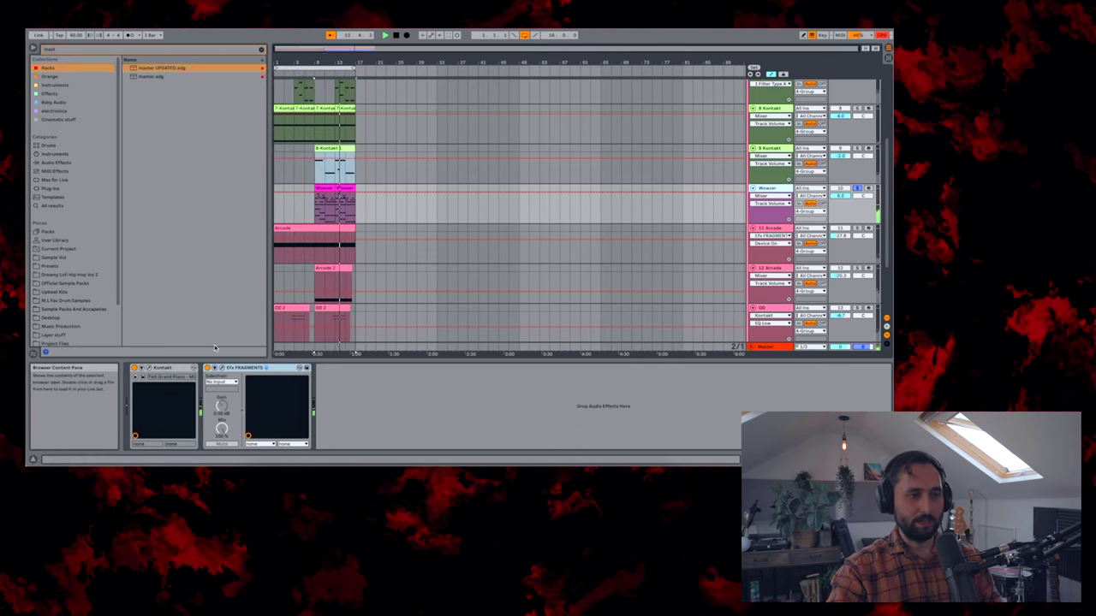
# Step: Play the arrangement while bypassing EFX Fragments, then turn the effect back on
pyautogui.click(221, 371)
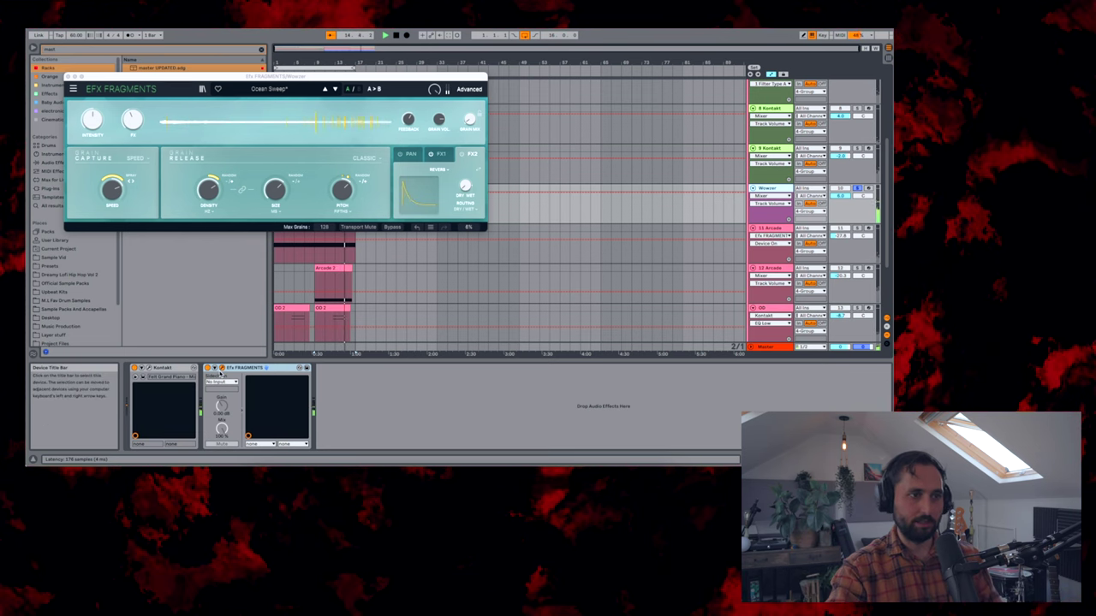
pyautogui.press('space')
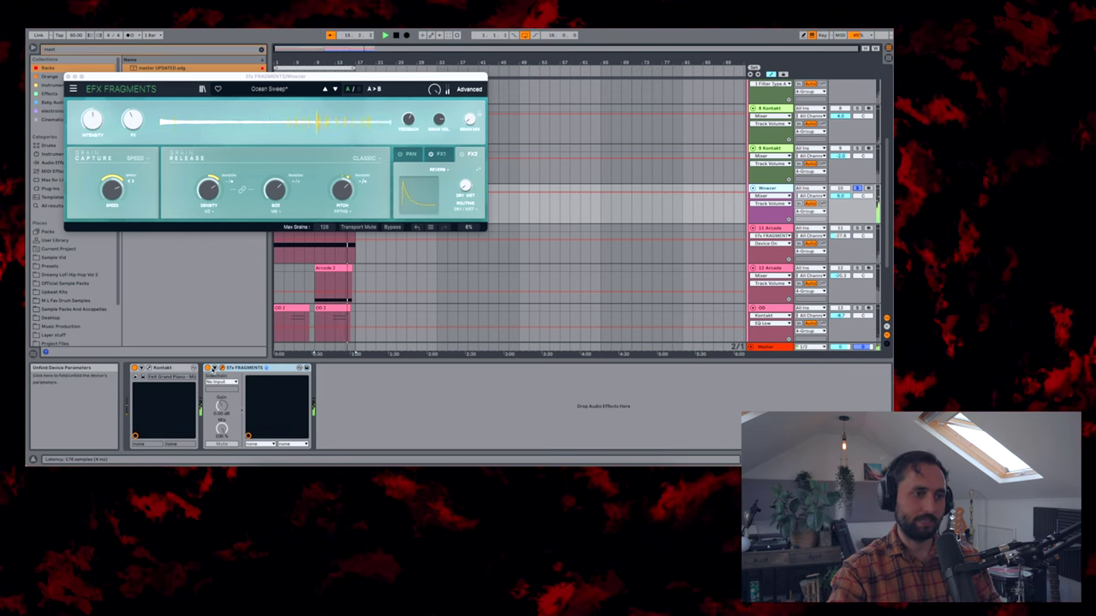
pyautogui.click(207, 368)
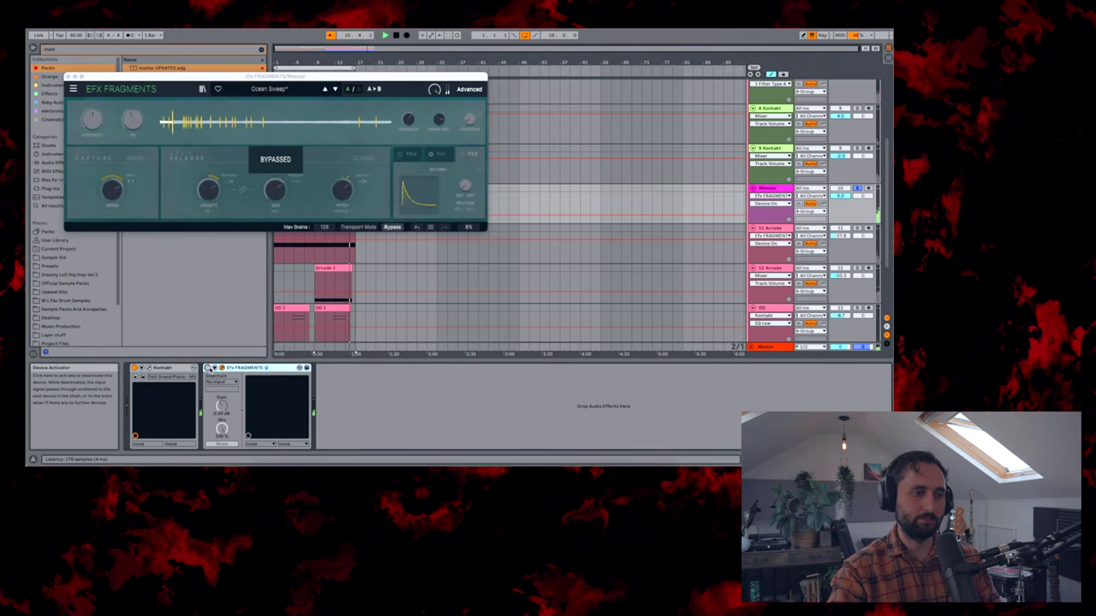
pyautogui.click(207, 368)
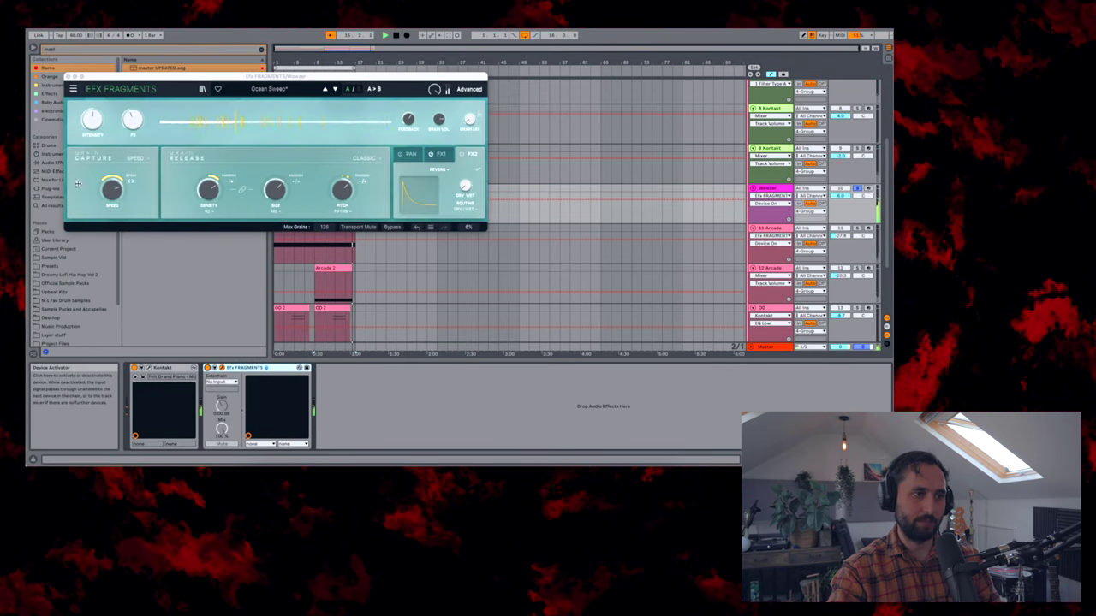
# Step: Close the effect window, select the Arcade 2 clip and arm the 12 Arcade track
pyautogui.scroll(-1, 346, 216)
pyautogui.click(346, 221)
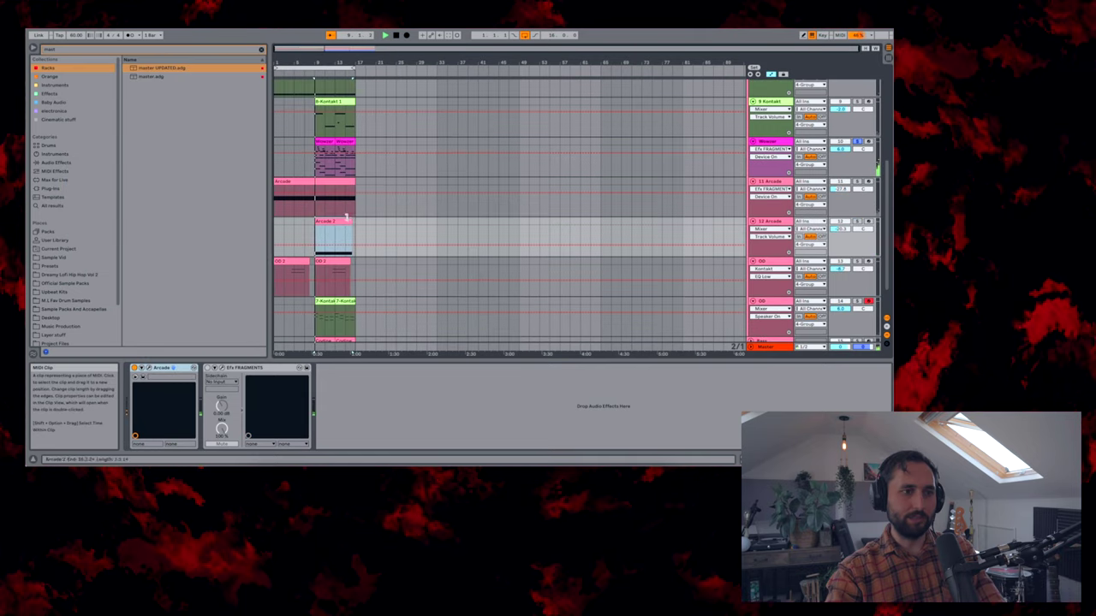
pyautogui.click(868, 221)
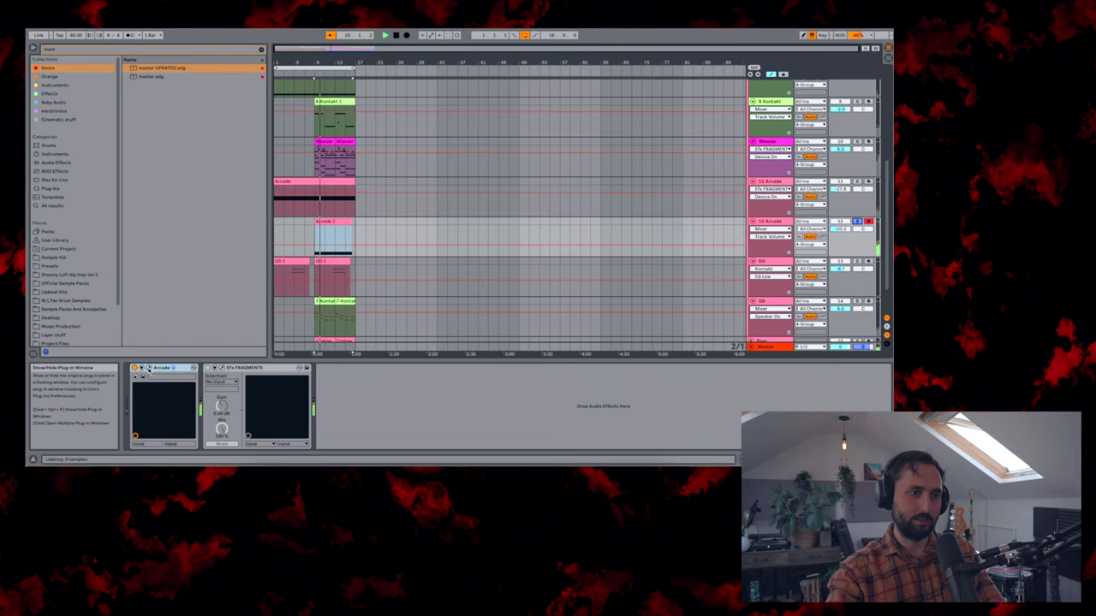
# Step: Fold the 4 Group track to hide its contained tracks
pyautogui.scroll(-1, 356, 165)
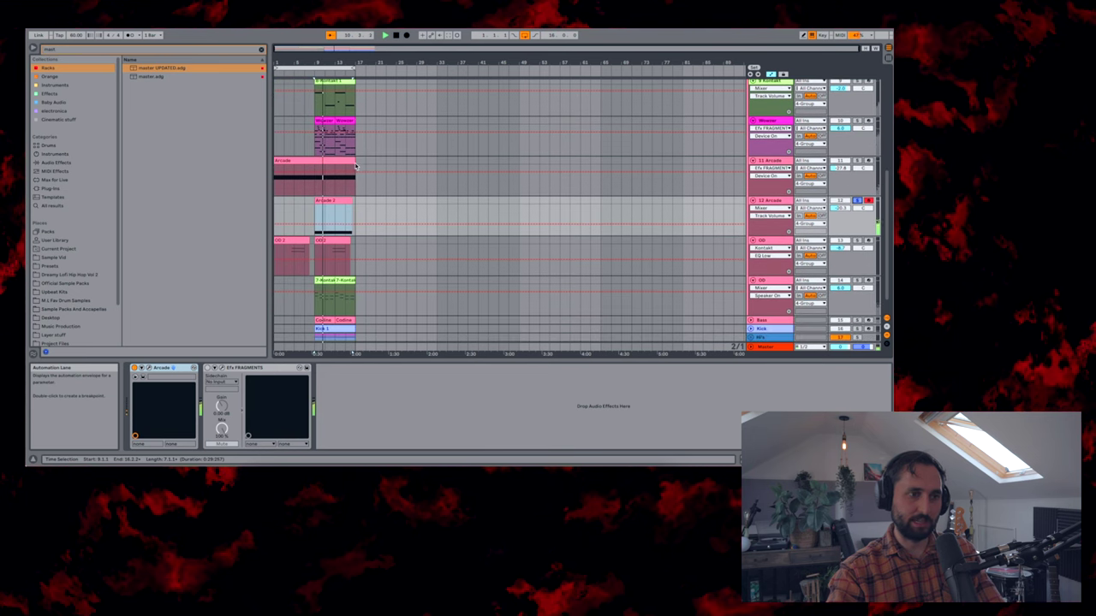
pyautogui.scroll(-1, 355, 165)
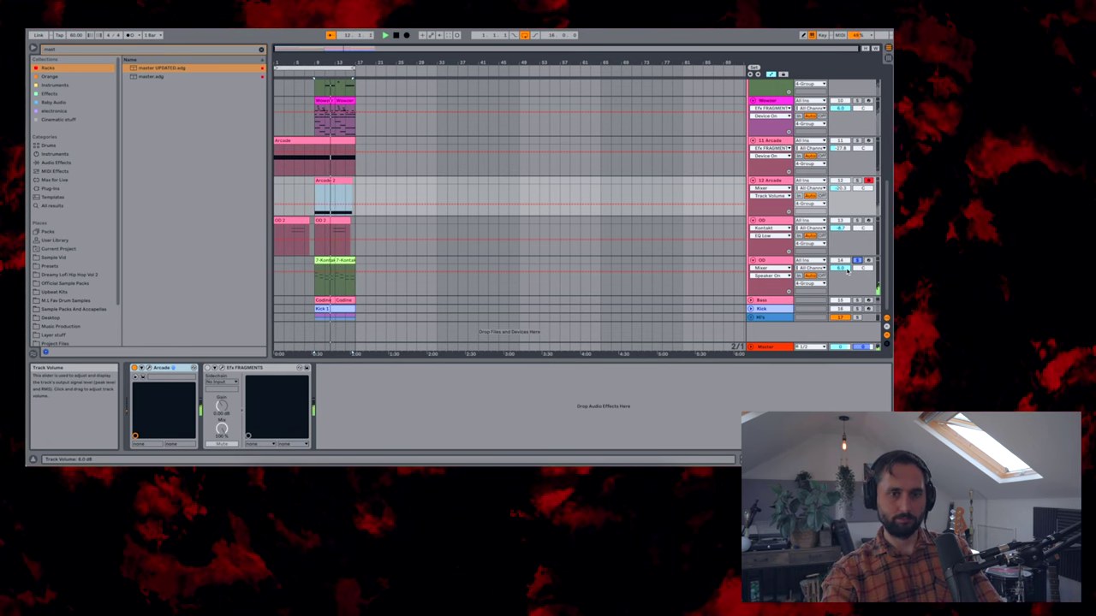
pyautogui.scroll(6, 845, 269)
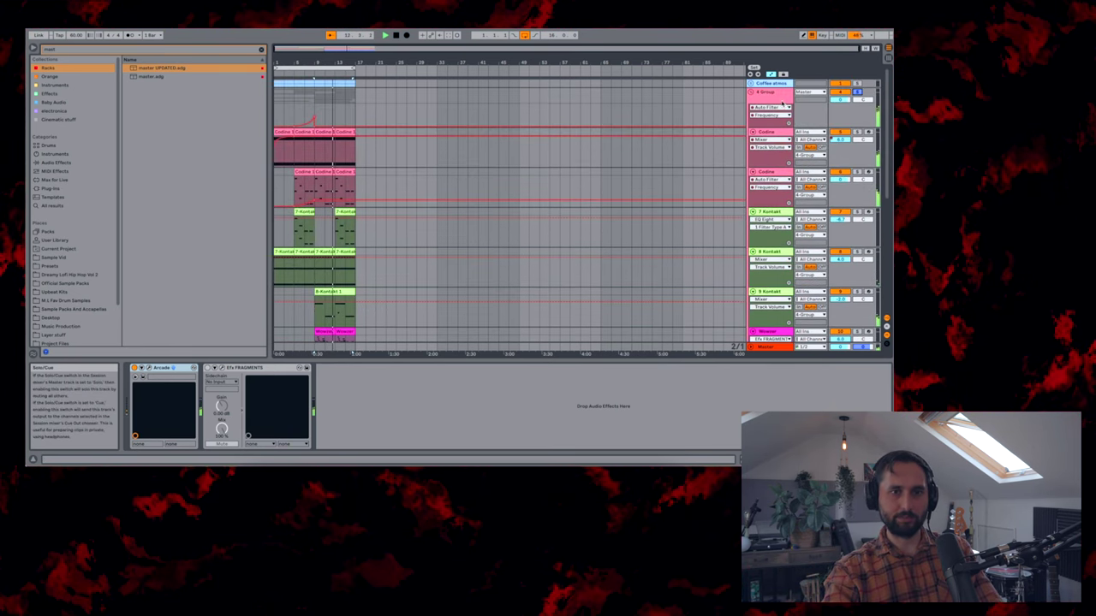
pyautogui.click(750, 94)
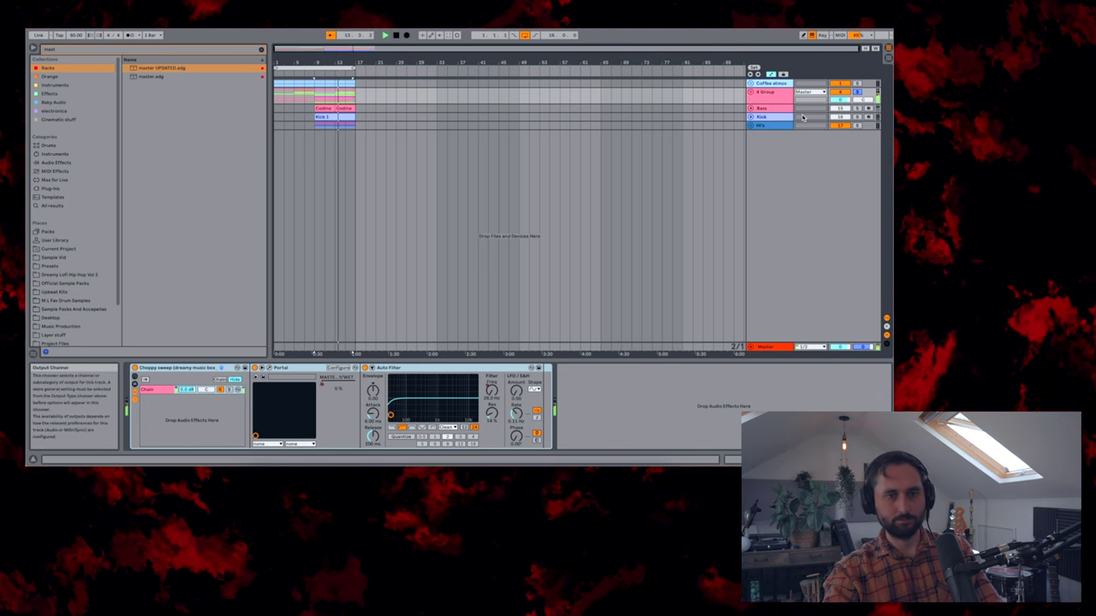
# Step: Select the Bass track's first Codine clip and deactivate its Mono device
pyautogui.click(326, 108)
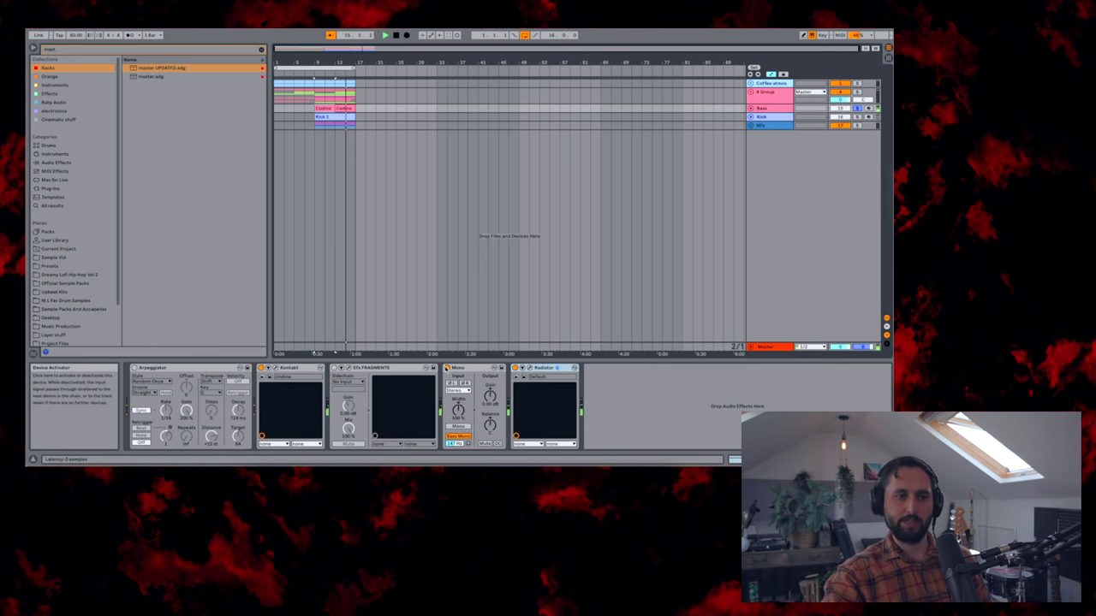
pyautogui.click(446, 368)
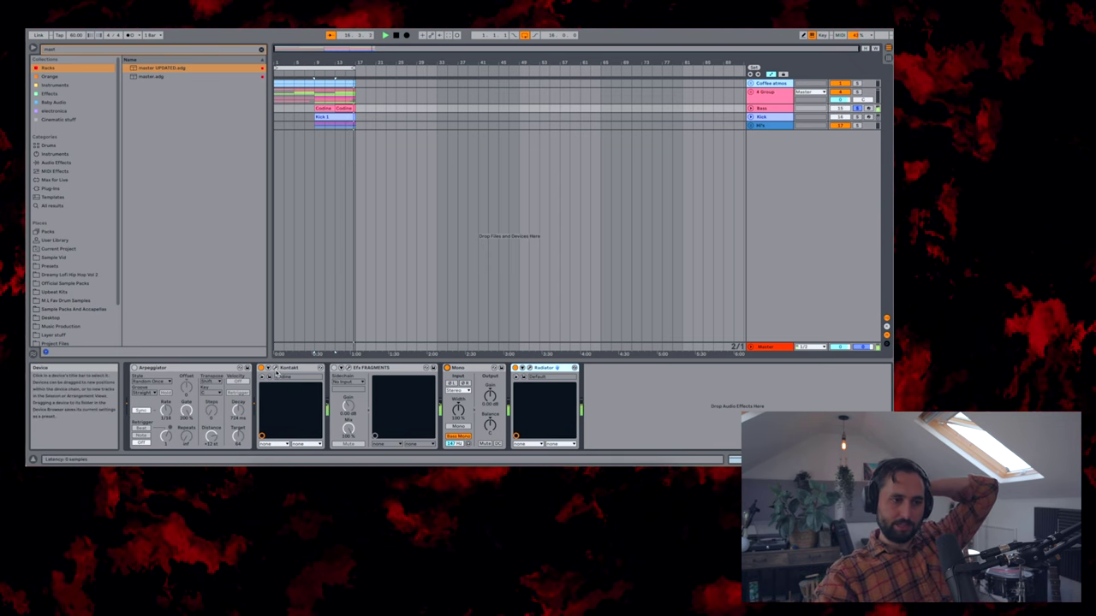
pyautogui.click(265, 377)
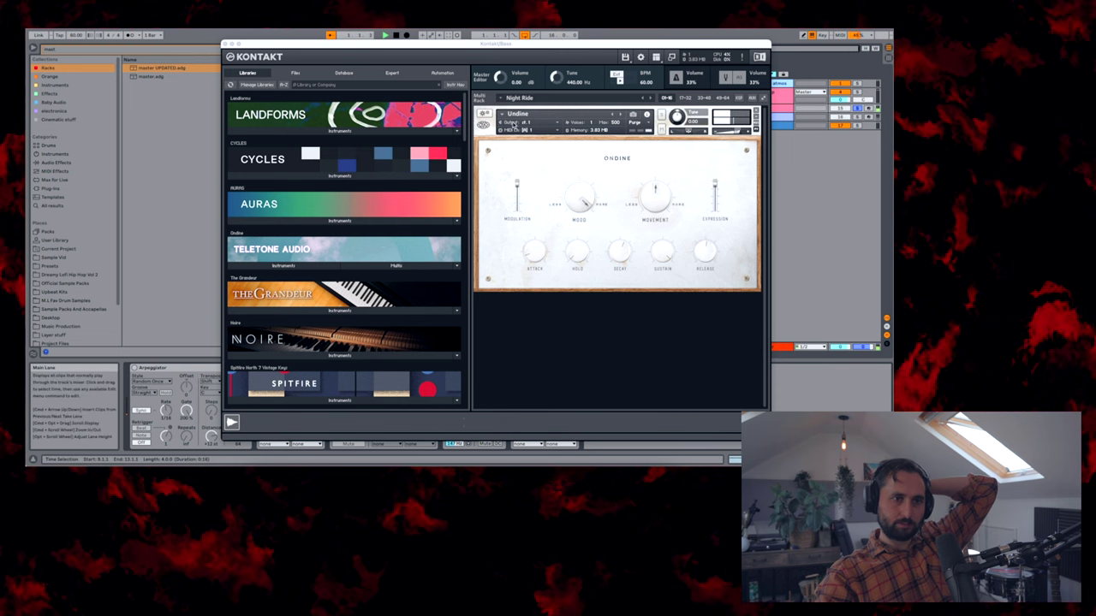